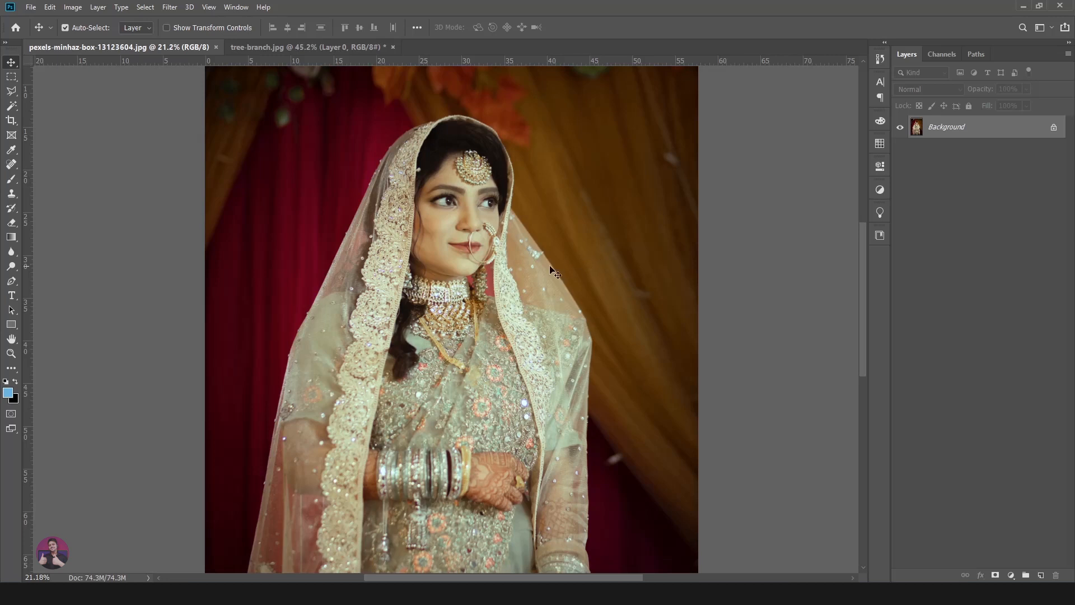
- Try selecting the curtain and flower backdrop around the bride with the Quick Selection tool, and clear the selection
{"action": "left_click", "coordinate": [12, 106]}
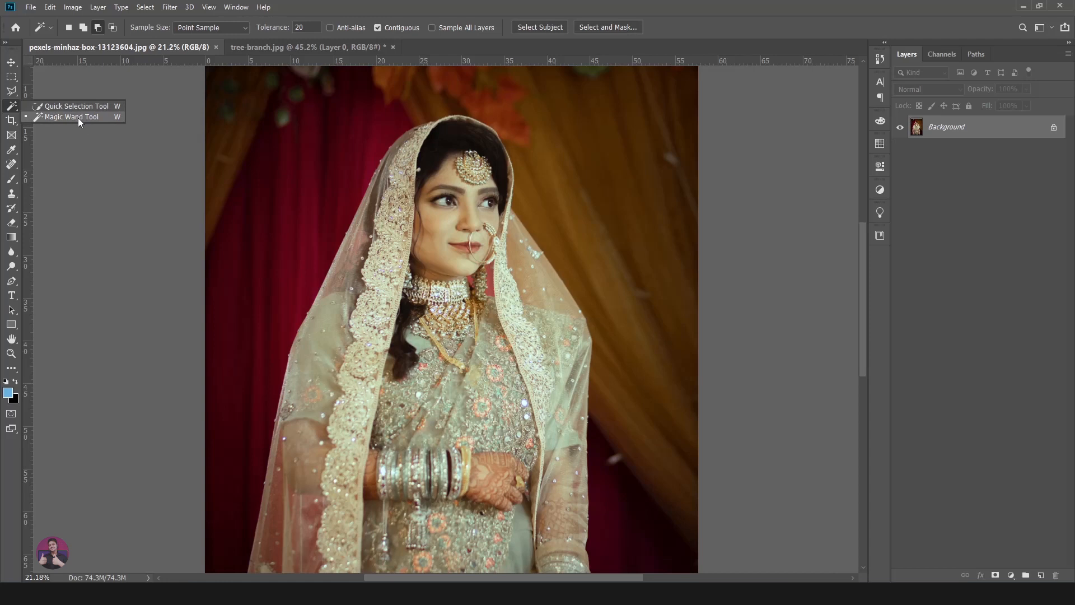
{"action": "left_click", "coordinate": [76, 106]}
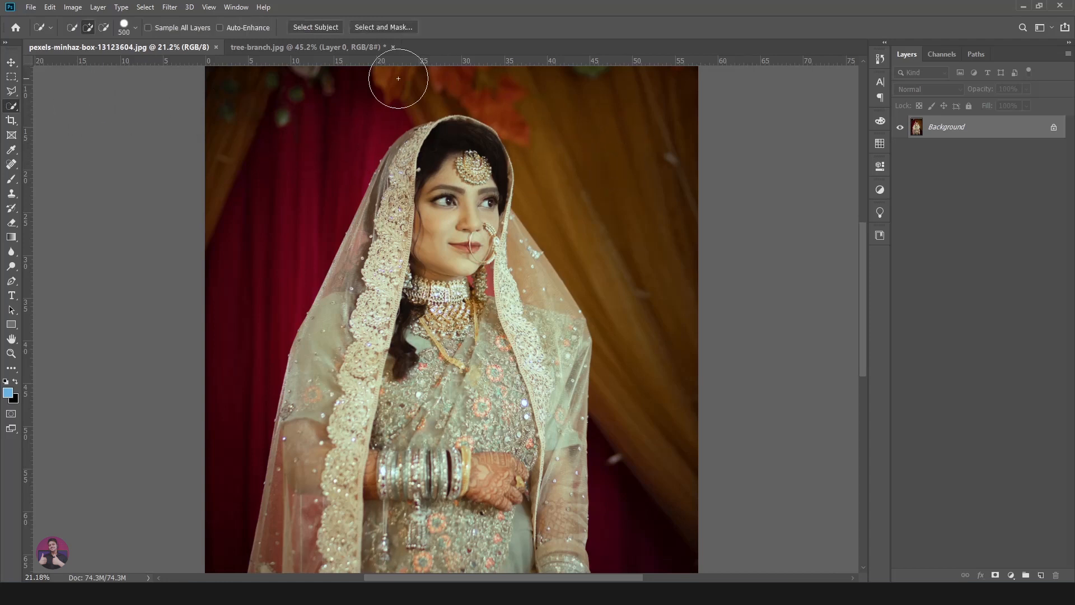
{"action": "left_click_drag", "start_coordinate": [602, 109], "coordinate": [593, 215]}
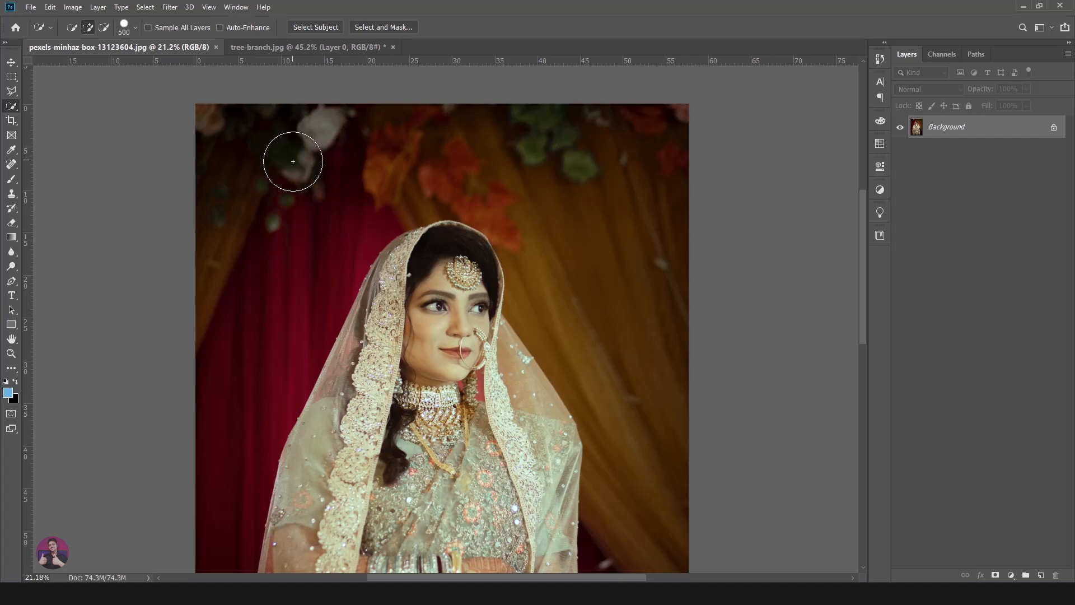
{"action": "mouse_move", "coordinate": [259, 146]}
{"action": "left_mouse_down"}
{"action": "mouse_move", "coordinate": [277, 169]}
{"action": "mouse_move", "coordinate": [296, 166]}
{"action": "mouse_move", "coordinate": [271, 180]}
{"action": "mouse_move", "coordinate": [282, 189]}
{"action": "mouse_move", "coordinate": [279, 150]}
{"action": "left_mouse_up"}
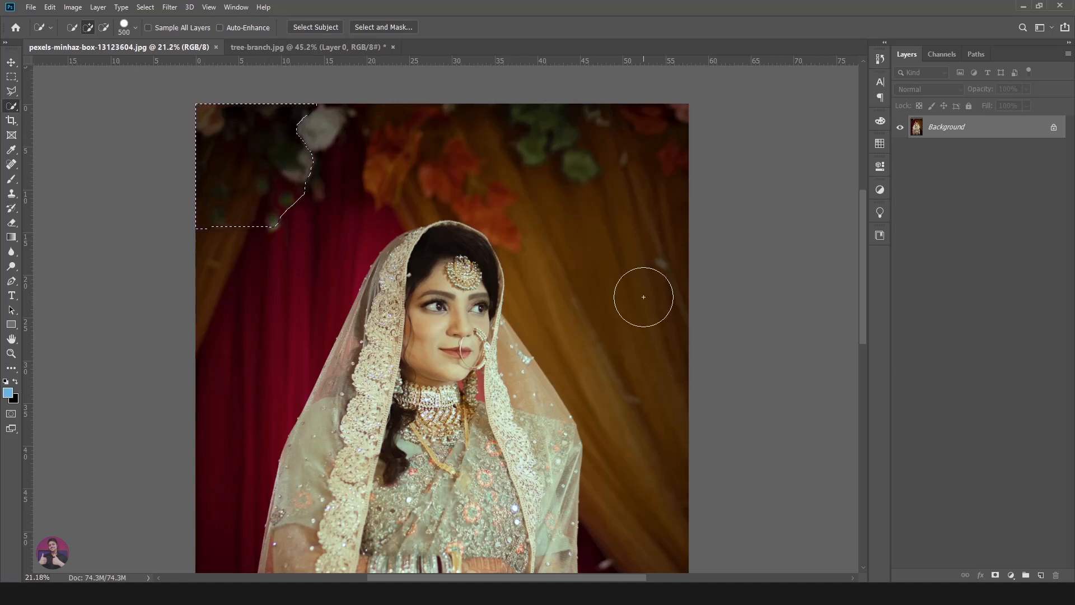
{"action": "mouse_move", "coordinate": [232, 166]}
{"action": "left_mouse_down"}
{"action": "mouse_move", "coordinate": [278, 168]}
{"action": "mouse_move", "coordinate": [257, 168]}
{"action": "mouse_move", "coordinate": [408, 132]}
{"action": "mouse_move", "coordinate": [537, 144]}
{"action": "mouse_move", "coordinate": [614, 223]}
{"action": "mouse_move", "coordinate": [627, 263]}
{"action": "left_mouse_up"}
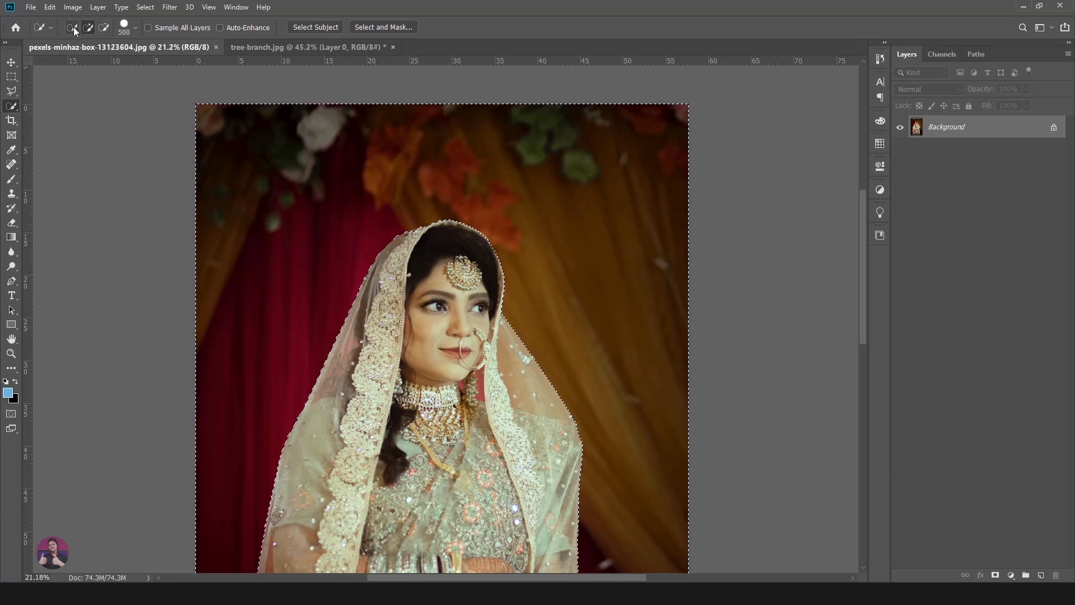
{"action": "key", "text": "ctrl+d"}
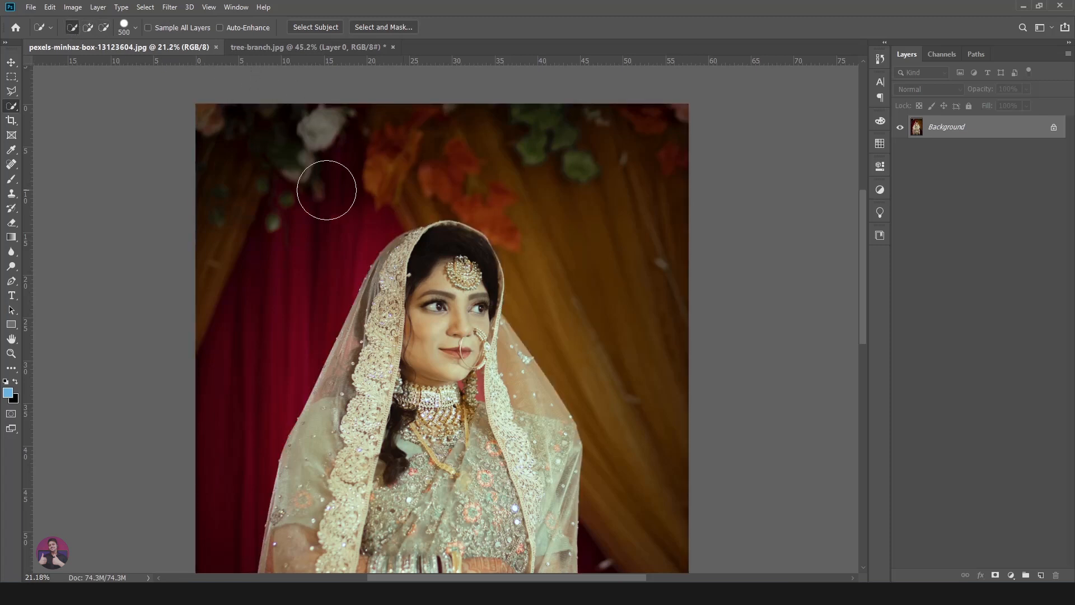
- Try the Quick Selection tool's New Selection mode on the backdrop around the bride, and deselect
{"action": "mouse_move", "coordinate": [266, 162]}
{"action": "left_mouse_down"}
{"action": "mouse_move", "coordinate": [512, 124]}
{"action": "mouse_move", "coordinate": [577, 144]}
{"action": "mouse_move", "coordinate": [604, 198]}
{"action": "mouse_move", "coordinate": [640, 341]}
{"action": "left_mouse_up"}
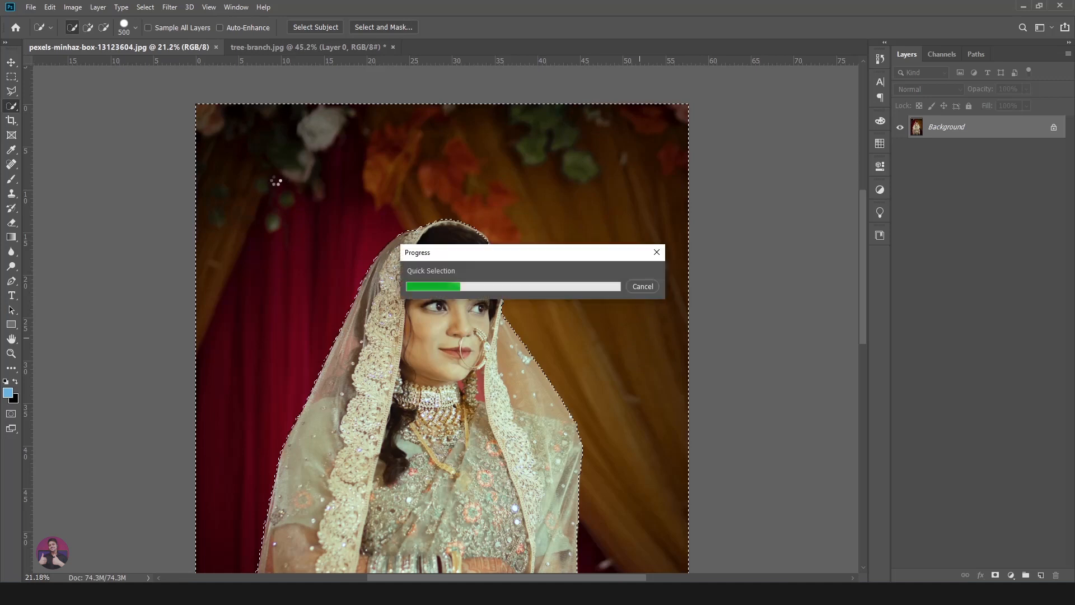
{"action": "left_click", "coordinate": [74, 26]}
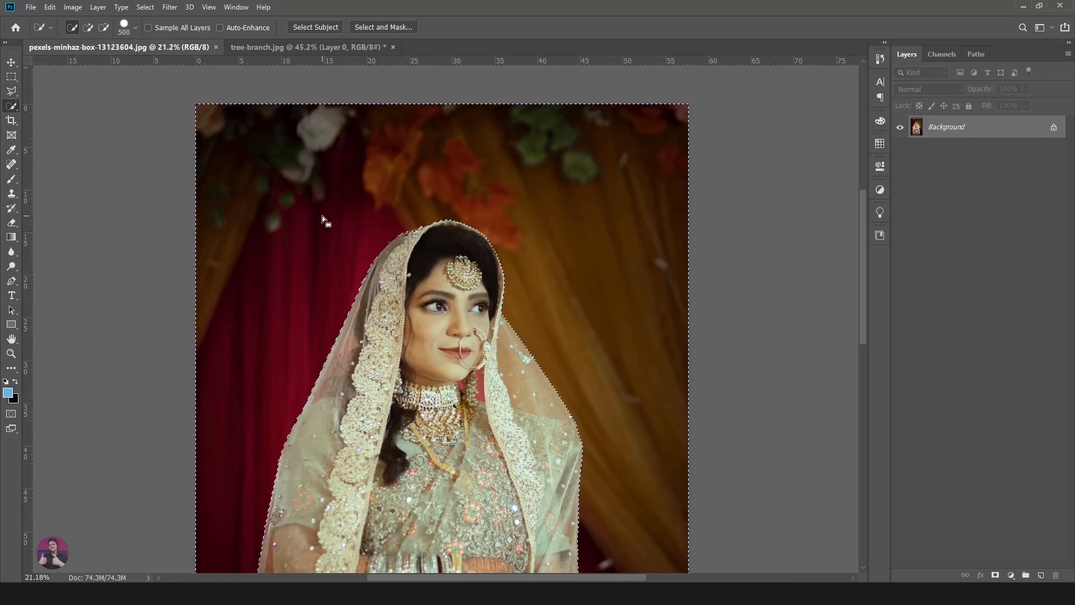
{"action": "left_click_drag", "start_coordinate": [319, 214], "coordinate": [289, 204]}
{"action": "key", "text": "ctrl+d"}
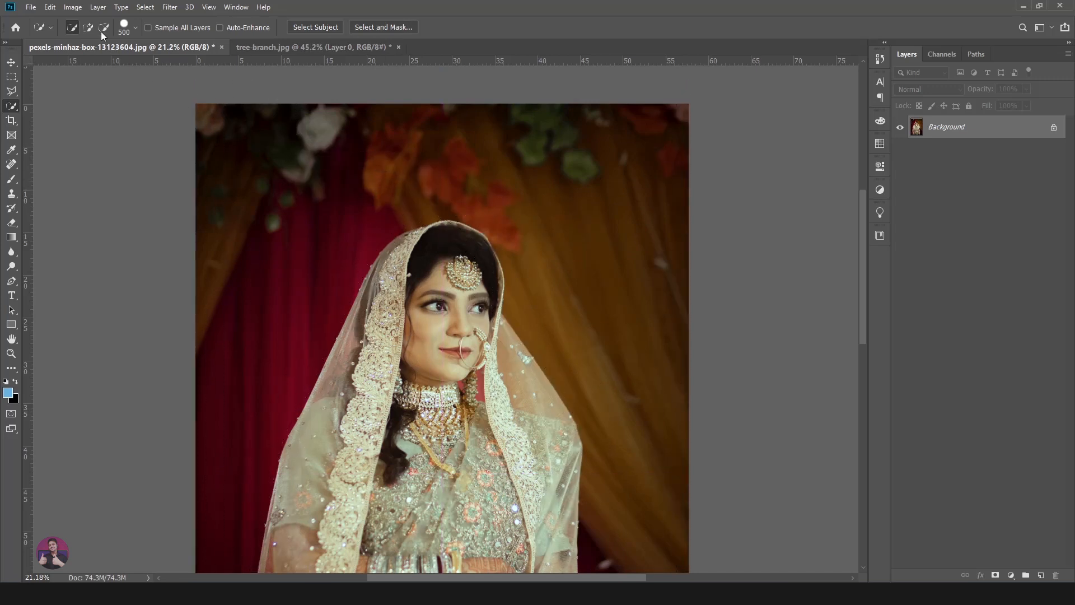
- Build up a backdrop selection in Add mode as far as the orange flowers, and subtract an area beside them
{"action": "left_click", "coordinate": [87, 29]}
{"action": "left_click", "coordinate": [281, 166]}
{"action": "left_click", "coordinate": [300, 204]}
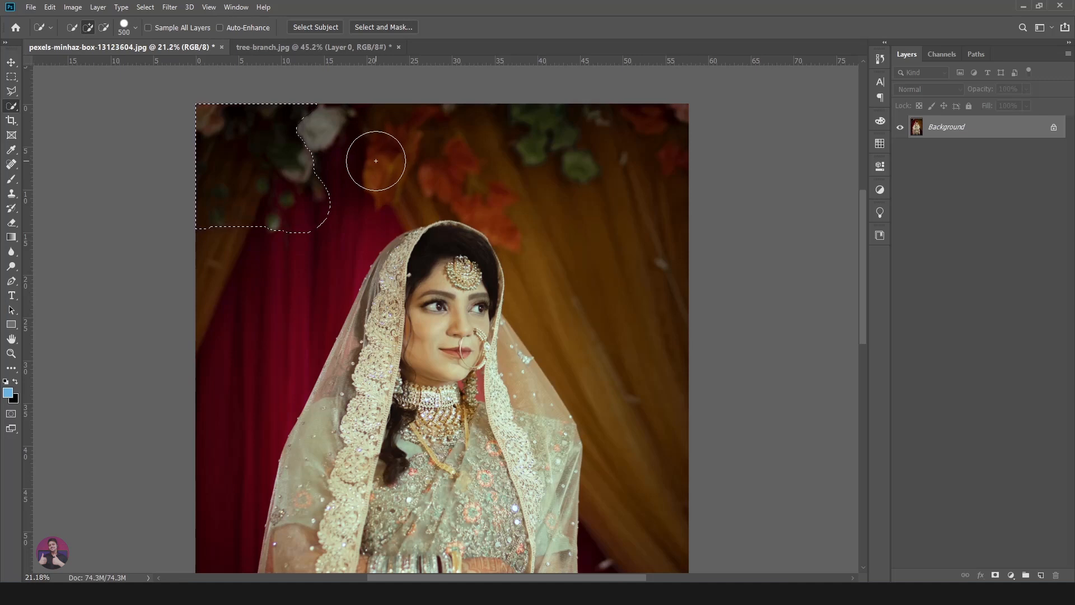
{"action": "left_click_drag", "start_coordinate": [293, 161], "coordinate": [350, 153]}
{"action": "mouse_move", "coordinate": [422, 148]}
{"action": "left_mouse_down"}
{"action": "mouse_move", "coordinate": [488, 152]}
{"action": "mouse_move", "coordinate": [433, 164]}
{"action": "left_mouse_up"}
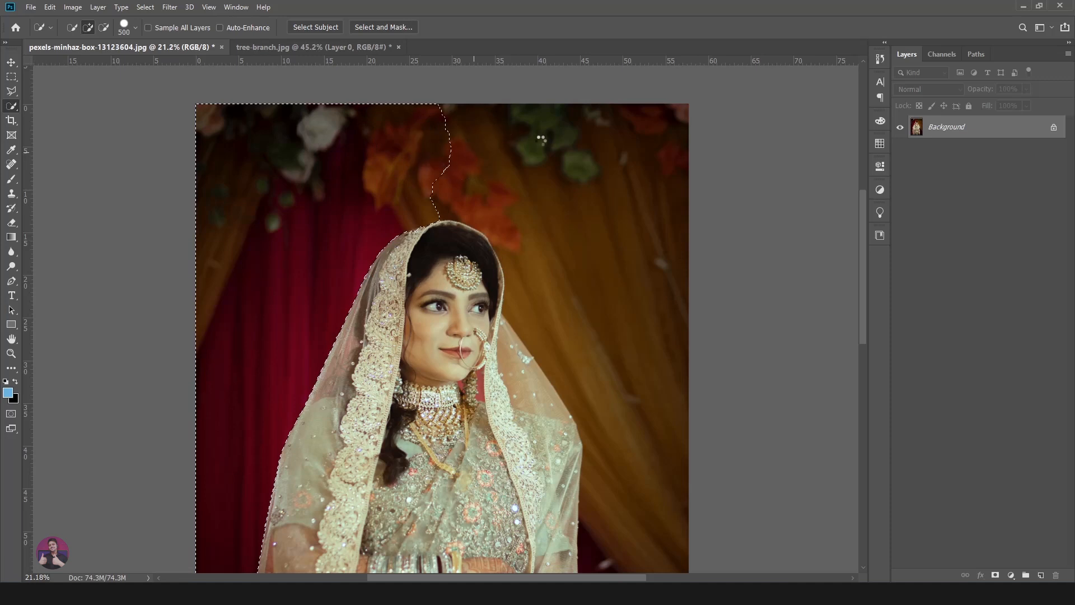
{"action": "key", "text": "alt"}
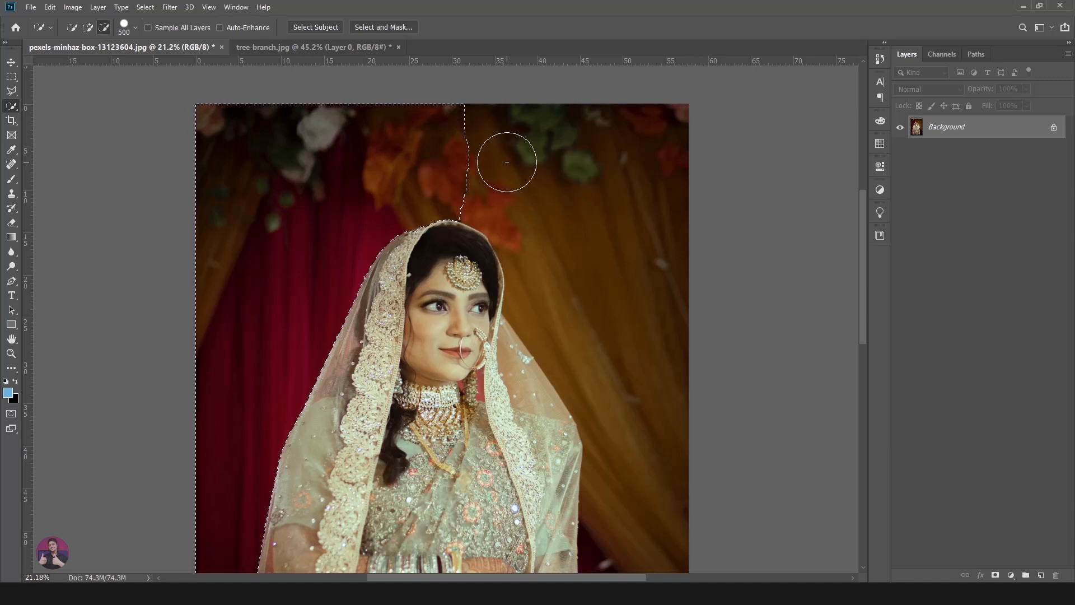
{"action": "left_click", "coordinate": [474, 157], "text": "alt"}
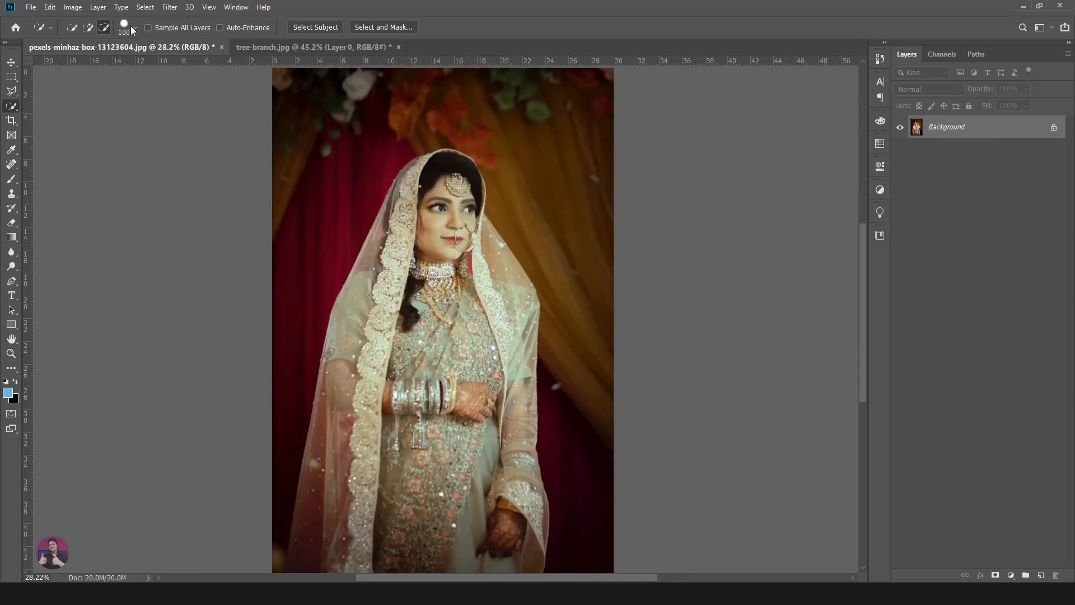
- Adjust the size and hardness of the Quick Selection brush in its brush settings
{"action": "left_click", "coordinate": [136, 27]}
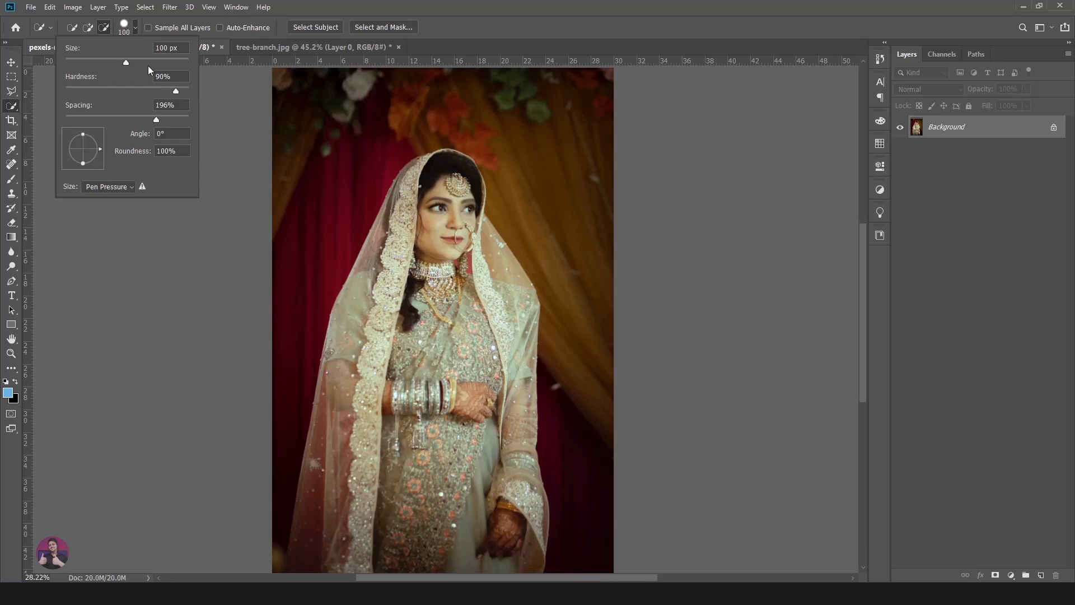
{"action": "left_click_drag", "start_coordinate": [146, 63], "coordinate": [175, 62]}
{"action": "mouse_move", "coordinate": [176, 91]}
{"action": "left_mouse_down"}
{"action": "mouse_move", "coordinate": [116, 91]}
{"action": "mouse_move", "coordinate": [162, 88]}
{"action": "left_mouse_up"}
{"action": "left_click", "coordinate": [135, 28]}
- Set the Quick Selection brush size to 400 px
{"action": "key", "text": "bracketright"}
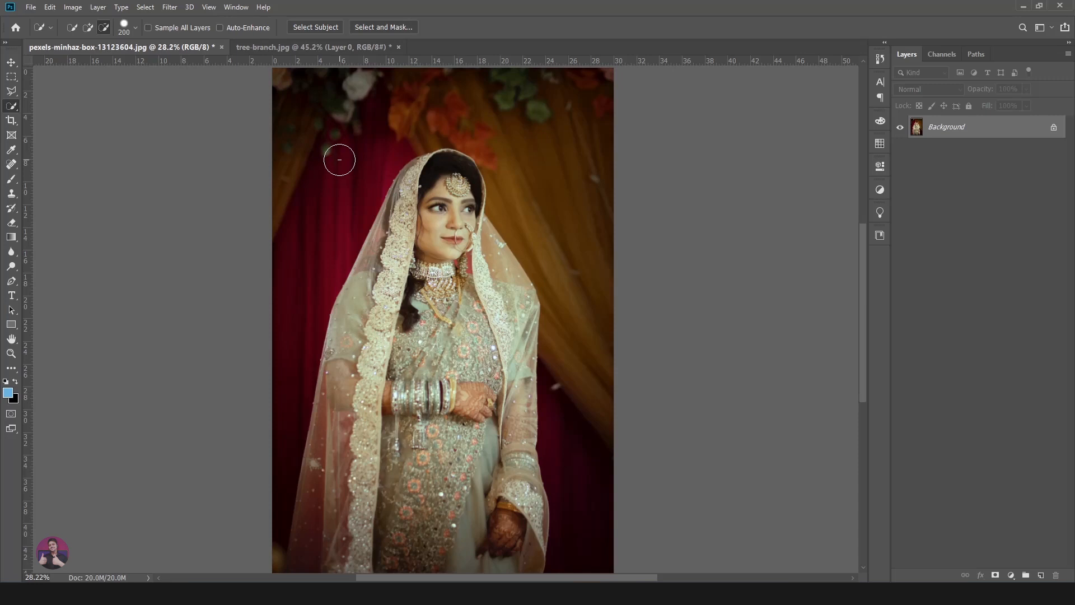
{"action": "key", "text": "bracketright"}
{"action": "key", "text": "bracketright"}
{"action": "key", "text": "bracketright"}
{"action": "key", "text": "bracketright"}
{"action": "key", "text": "bracketleft"}
{"action": "key", "text": "bracketleft"}
{"action": "key", "text": "bracketleft"}
{"action": "key", "text": "bracketleft"}
{"action": "key", "text": "bracketright"}
{"action": "key", "text": "bracketright"}
- Examine the selection outline around the bride's veil and down to the photo's lower-left corner
{"action": "scroll", "coordinate": [515, 198], "scroll_direction": "down", "scroll_amount": 1}
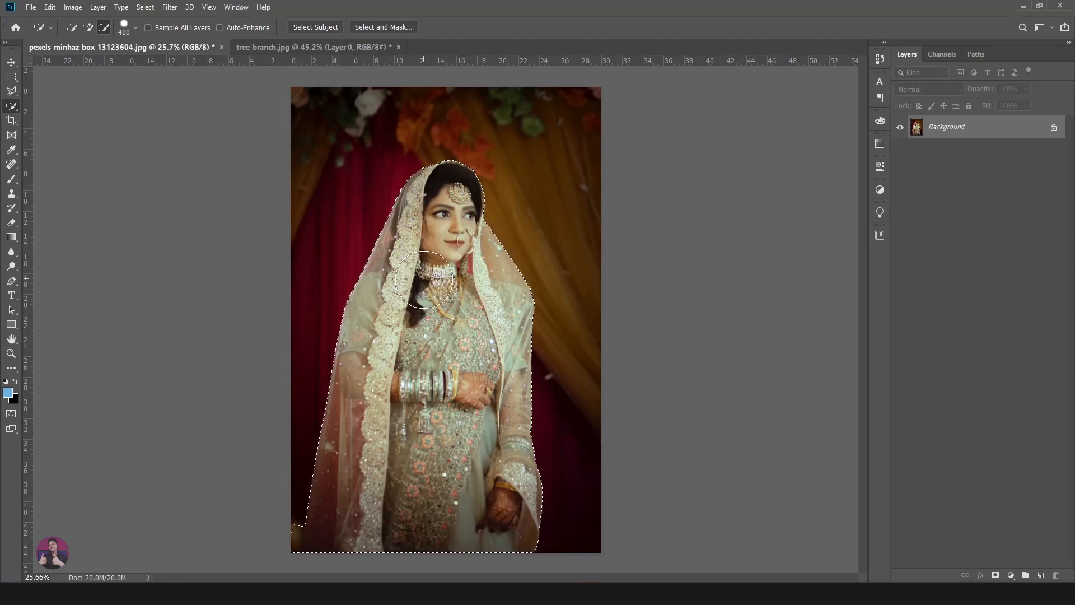
{"action": "scroll", "coordinate": [504, 224], "scroll_direction": "up", "scroll_amount": 6}
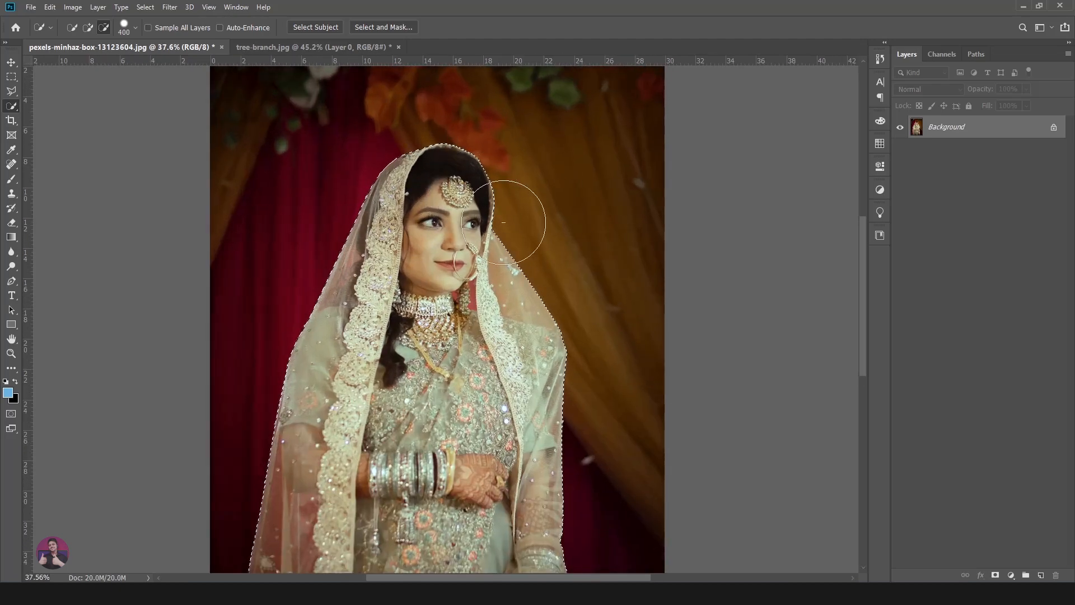
{"action": "scroll", "coordinate": [582, 269], "scroll_direction": "down", "scroll_amount": 3}
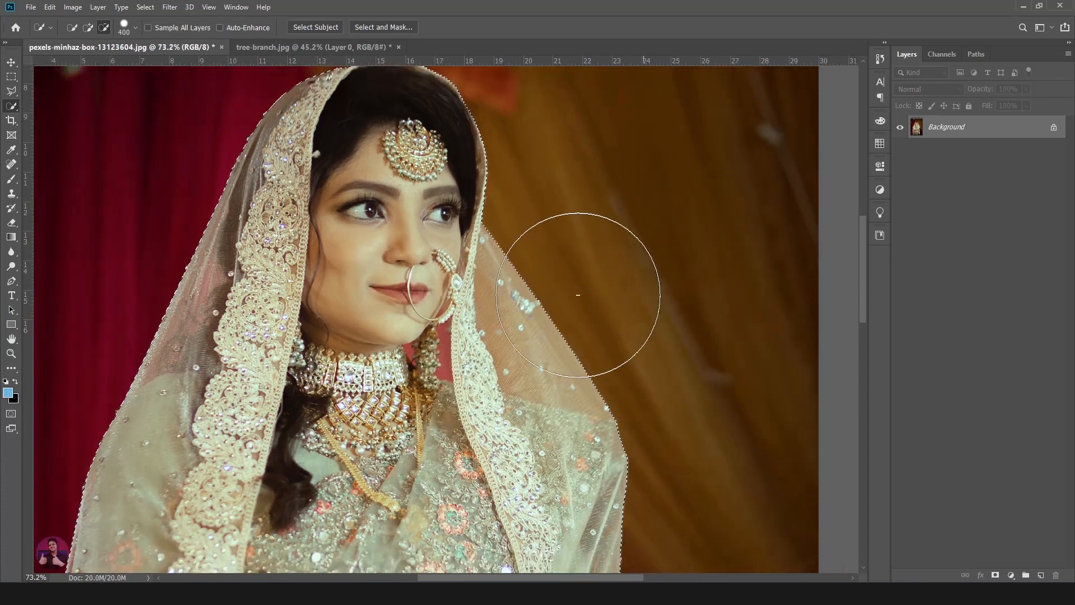
{"action": "scroll", "coordinate": [454, 293], "scroll_direction": "down", "scroll_amount": 2}
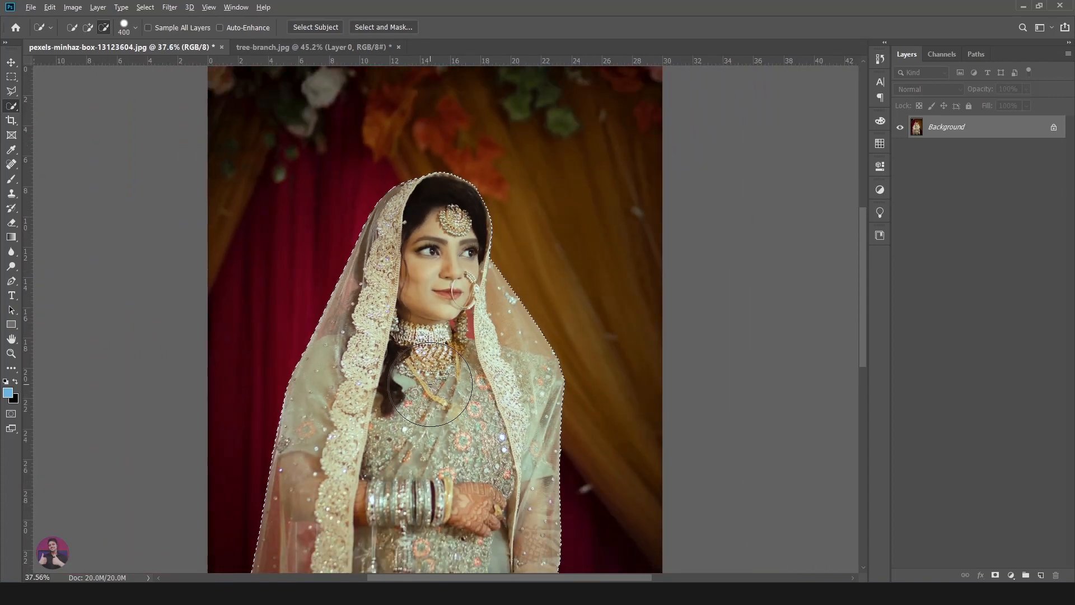
{"action": "scroll", "coordinate": [470, 427], "scroll_direction": "down", "scroll_amount": 2}
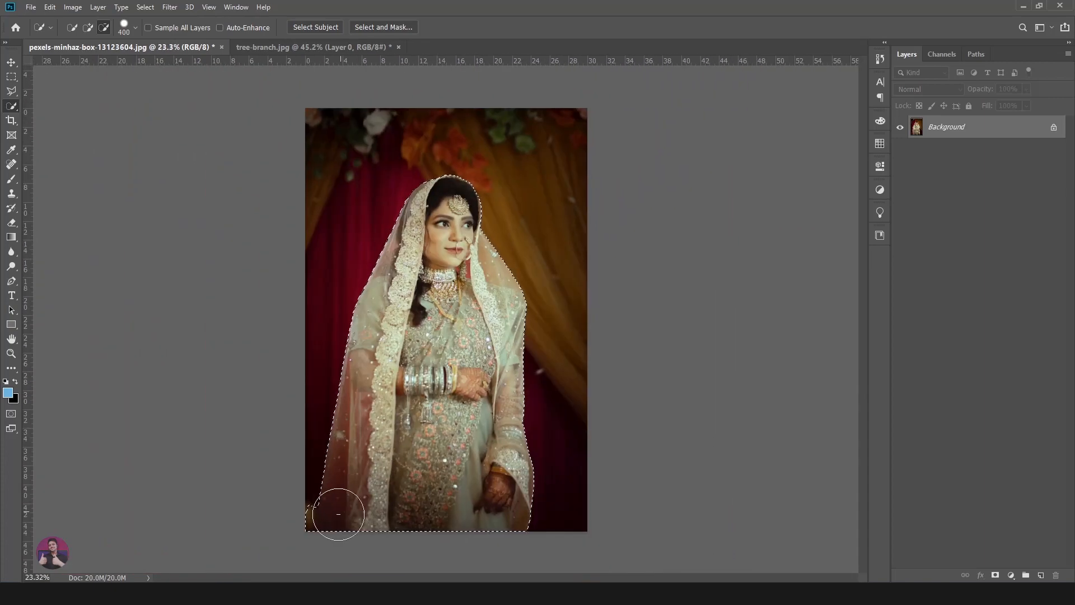
{"action": "scroll", "coordinate": [289, 518], "scroll_direction": "up", "scroll_amount": 1}
{"action": "scroll", "coordinate": [290, 519], "scroll_direction": "up", "scroll_amount": 4}
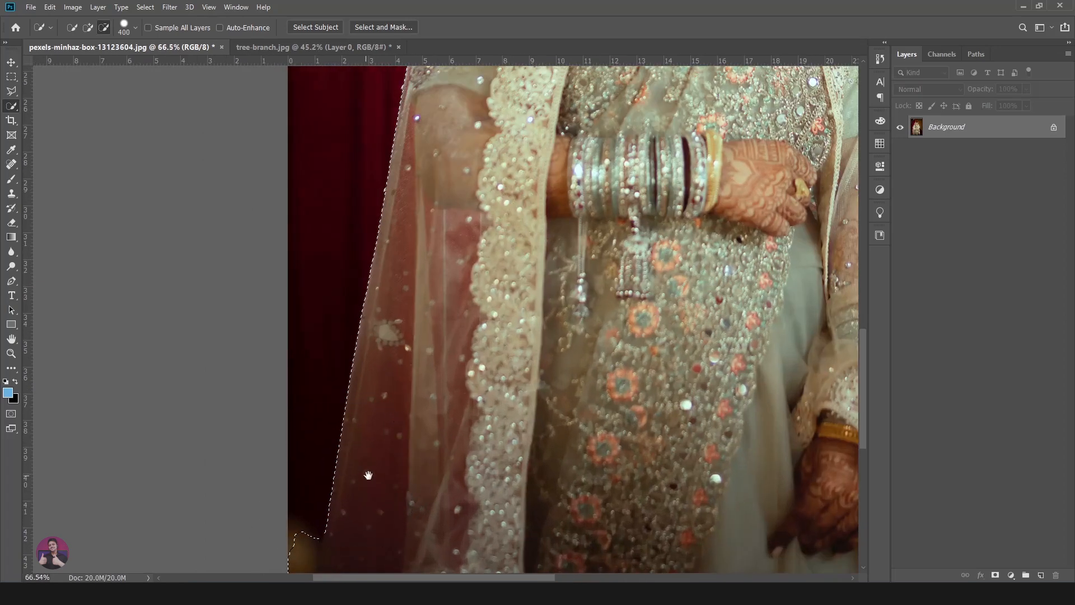
{"action": "scroll", "coordinate": [322, 459], "scroll_direction": "up", "scroll_amount": 4}
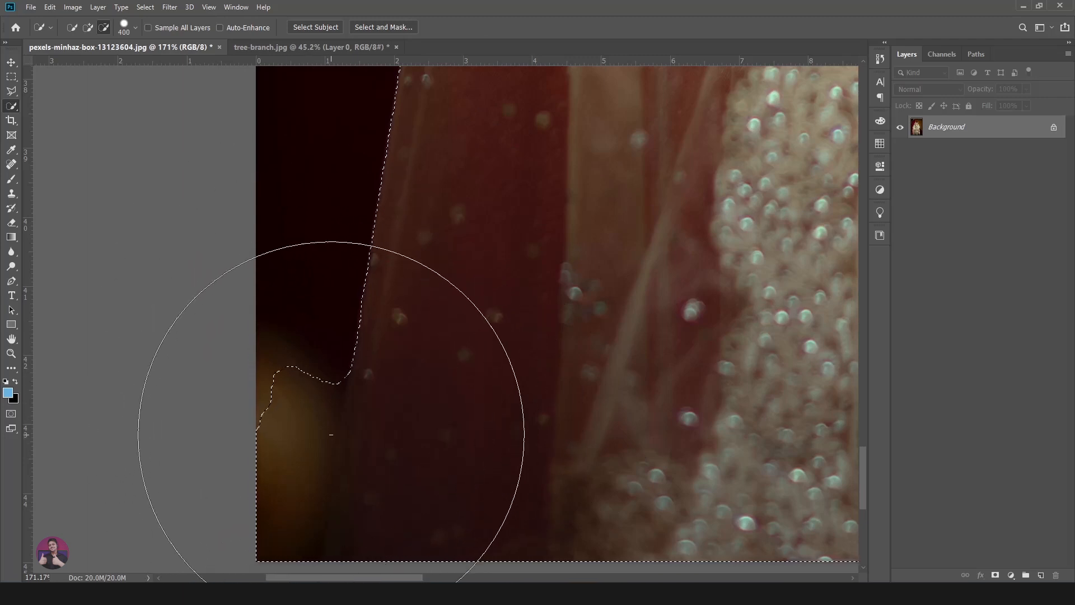
- Reduce the Quick Selection brush size to 80 px for the stray area in the photo's lower-left corner
{"action": "key", "text": "bracketleft"}
{"action": "key", "text": "bracketleft"}
{"action": "key", "text": "bracketleft"}
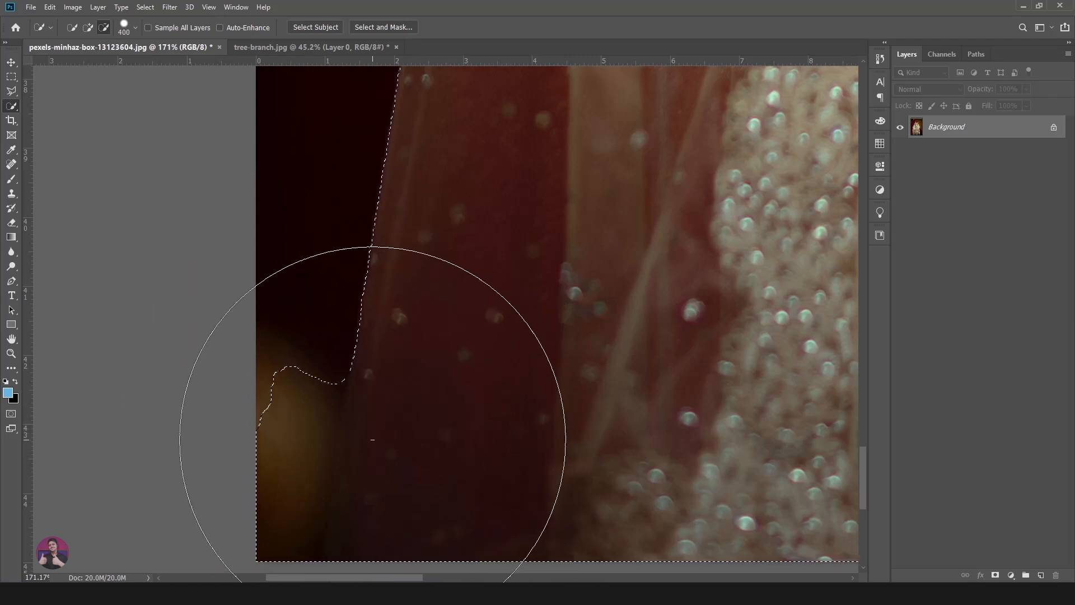
{"action": "key", "text": "bracketleft"}
{"action": "key", "text": "bracketleft"}
{"action": "key", "text": "bracketleft"}
{"action": "key", "text": "bracketleft"}
{"action": "key", "text": "bracketleft"}
{"action": "key", "text": "bracketleft"}
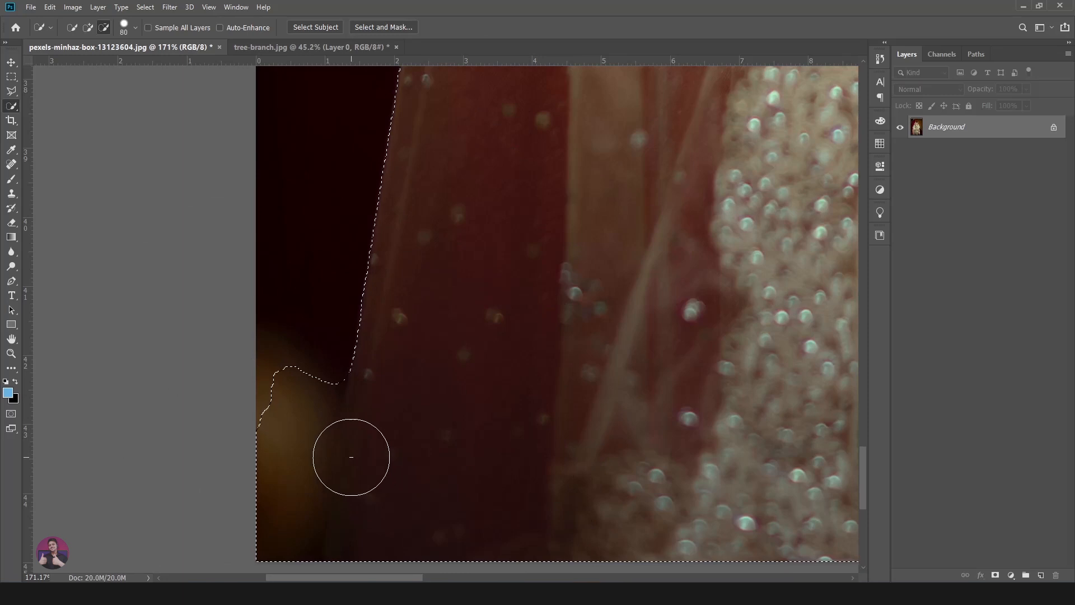
- Subtract the stray backdrop area beside the veil in the photo's lower-left corner from the selection with the Polygonal Lasso tool
{"action": "scroll", "coordinate": [363, 466], "scroll_direction": "down", "scroll_amount": 3}
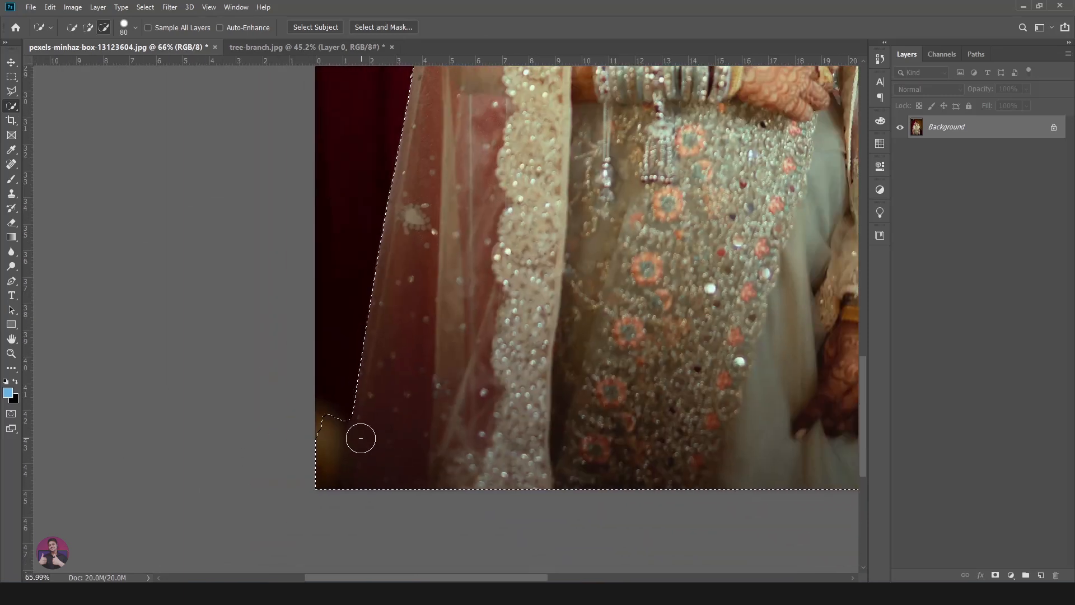
{"action": "left_click", "coordinate": [13, 91]}
{"action": "left_click", "coordinate": [97, 26]}
{"action": "scroll", "coordinate": [358, 432], "scroll_direction": "up", "scroll_amount": 4}
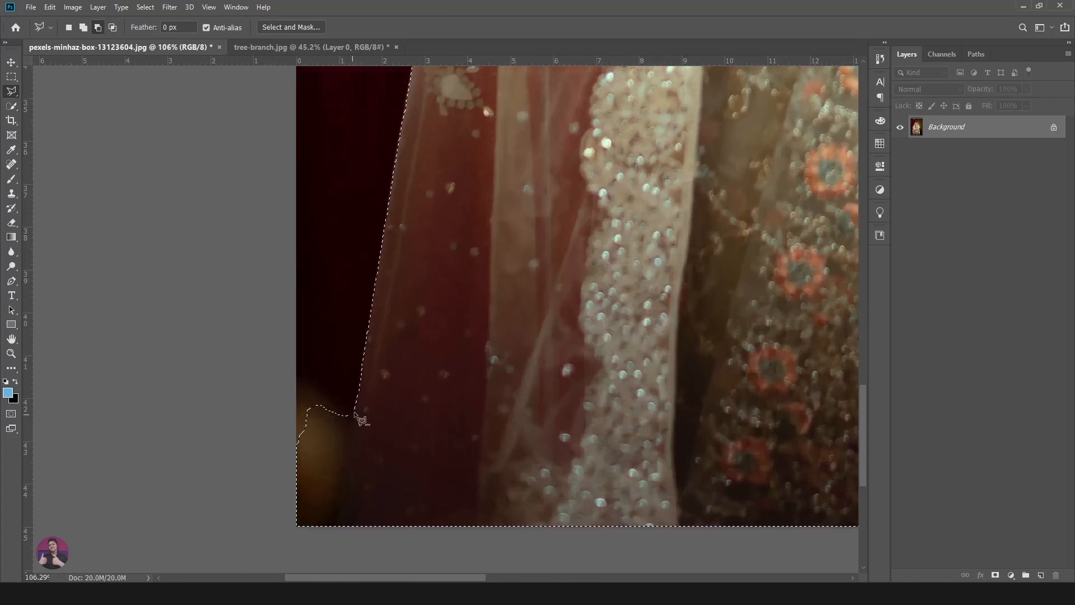
{"action": "left_click_drag", "start_coordinate": [422, 278], "coordinate": [391, 346]}
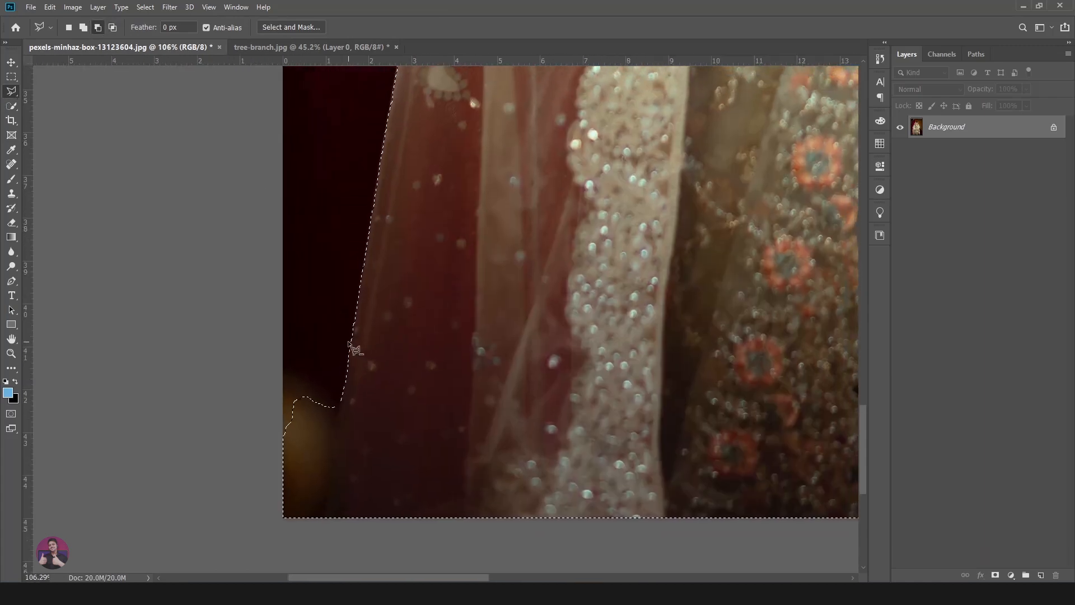
{"action": "left_click", "coordinate": [223, 537]}
{"action": "left_click", "coordinate": [271, 335]}
{"action": "left_click", "coordinate": [348, 339]}
{"action": "scroll", "coordinate": [347, 369], "scroll_direction": "down", "scroll_amount": 3}
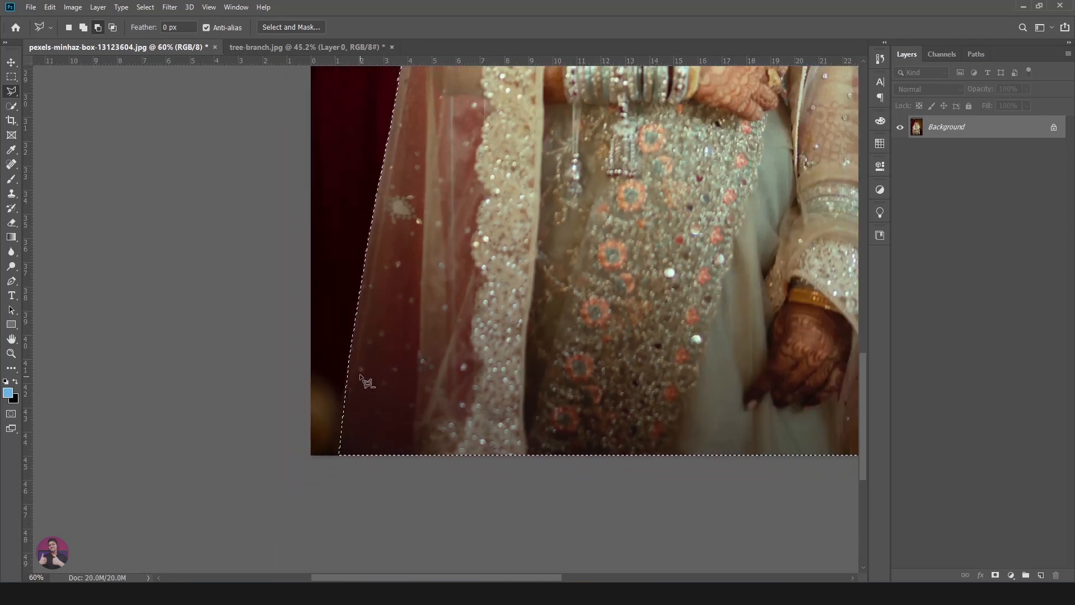
- Copy the selected bride to a new layer and hide the Background layer
{"action": "scroll", "coordinate": [367, 382], "scroll_direction": "down", "scroll_amount": 5}
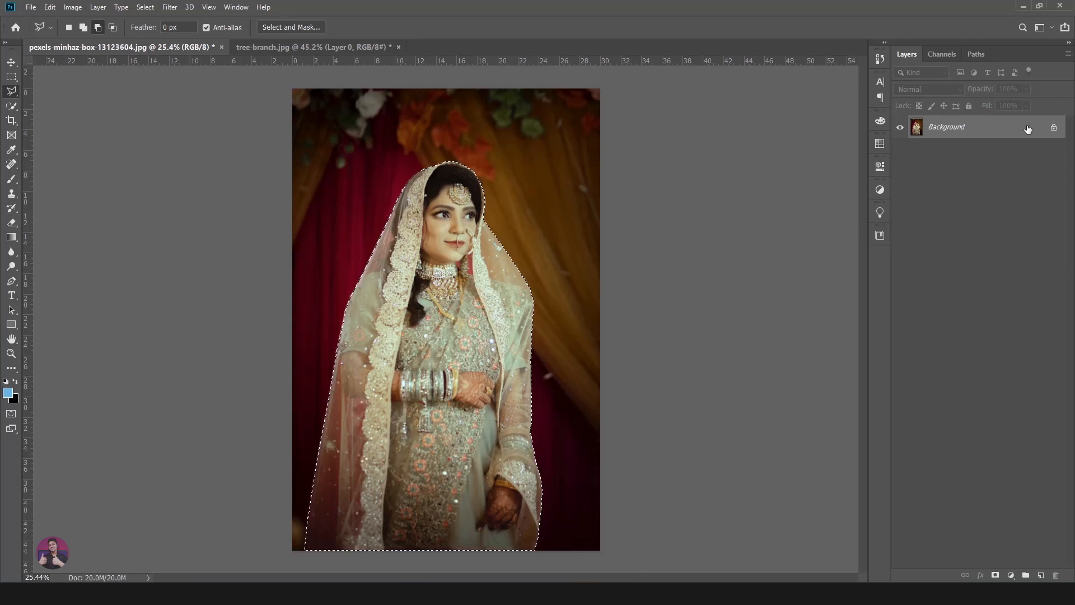
{"action": "key", "text": "ctrl+j"}
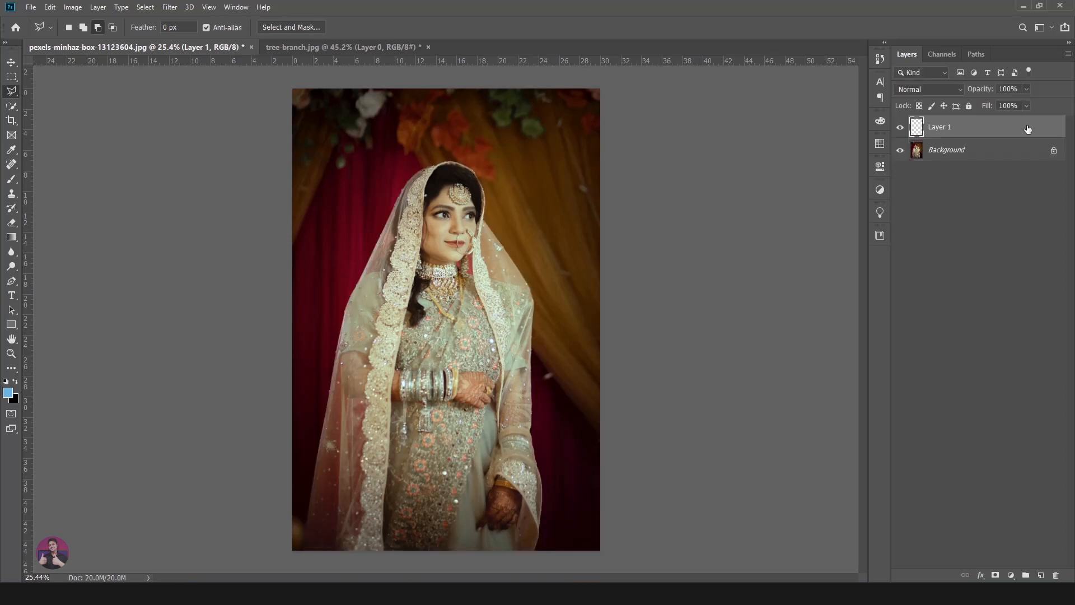
{"action": "left_click", "coordinate": [902, 151]}
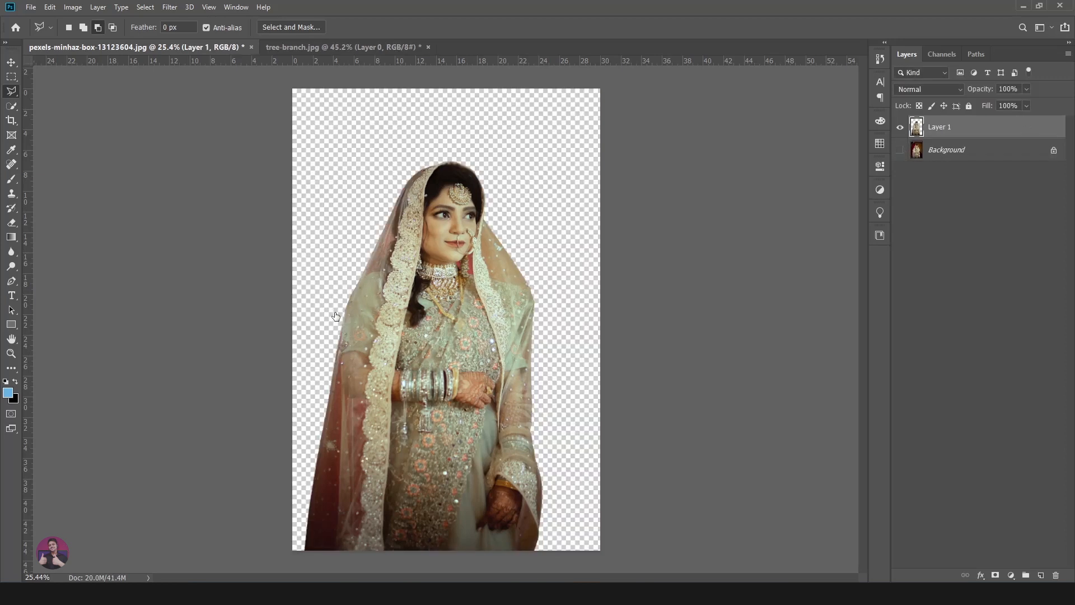
- Add a new layer beneath the bride cutout and fill it with the pink foreground colour
{"action": "left_click", "coordinate": [1041, 575]}
{"action": "left_click_drag", "start_coordinate": [1016, 132], "coordinate": [1023, 165]}
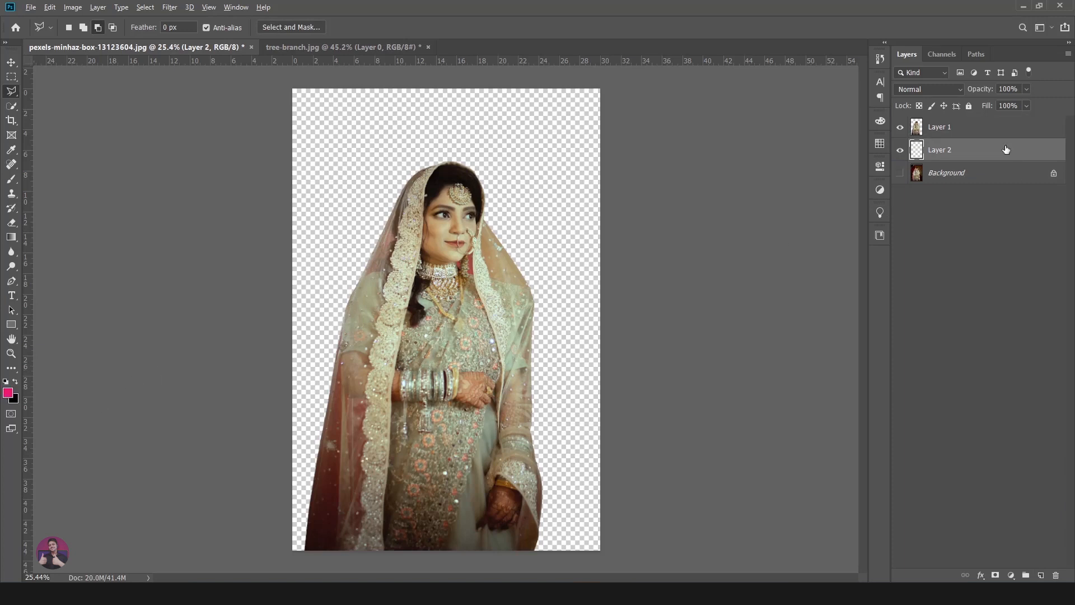
{"action": "key", "text": "alt+BackSpace"}
{"action": "scroll", "coordinate": [524, 325], "scroll_direction": "up", "scroll_amount": 5}
{"action": "scroll", "coordinate": [573, 324], "scroll_direction": "down", "scroll_amount": 6}
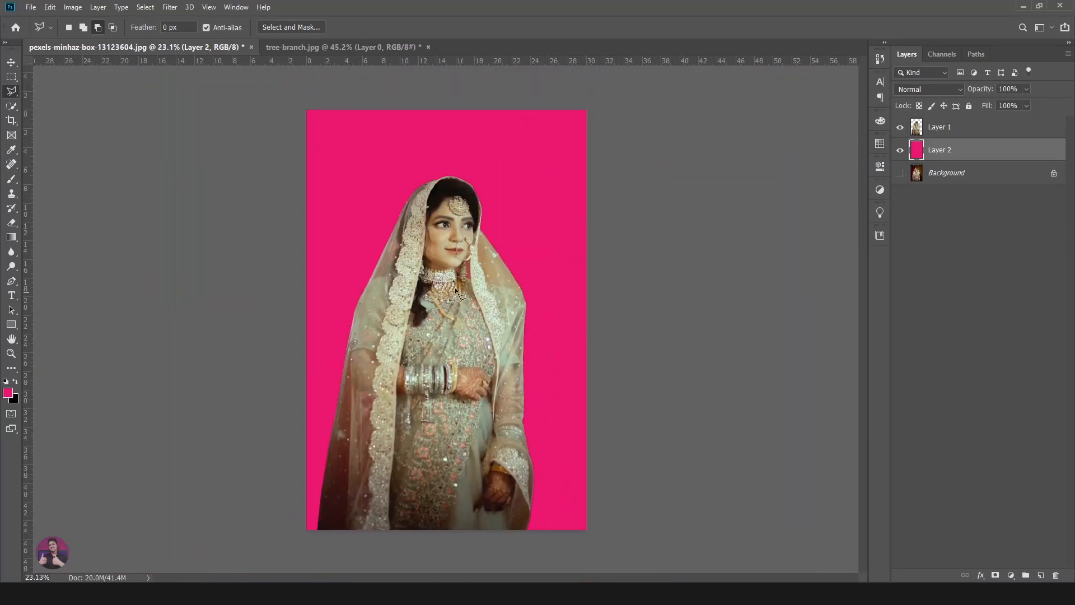
{"action": "scroll", "coordinate": [475, 300], "scroll_direction": "up", "scroll_amount": 2}
- Show only the Background layer and switch to the Magic Wand tool
{"action": "key", "text": "v"}
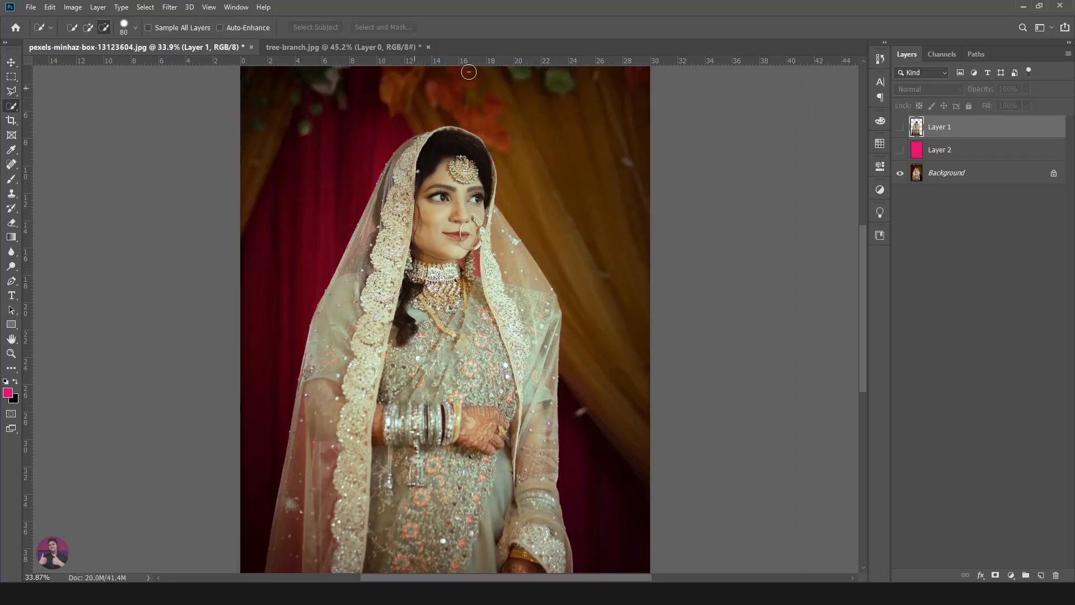
{"action": "right_click", "coordinate": [15, 115]}
{"action": "left_click", "coordinate": [56, 118]}
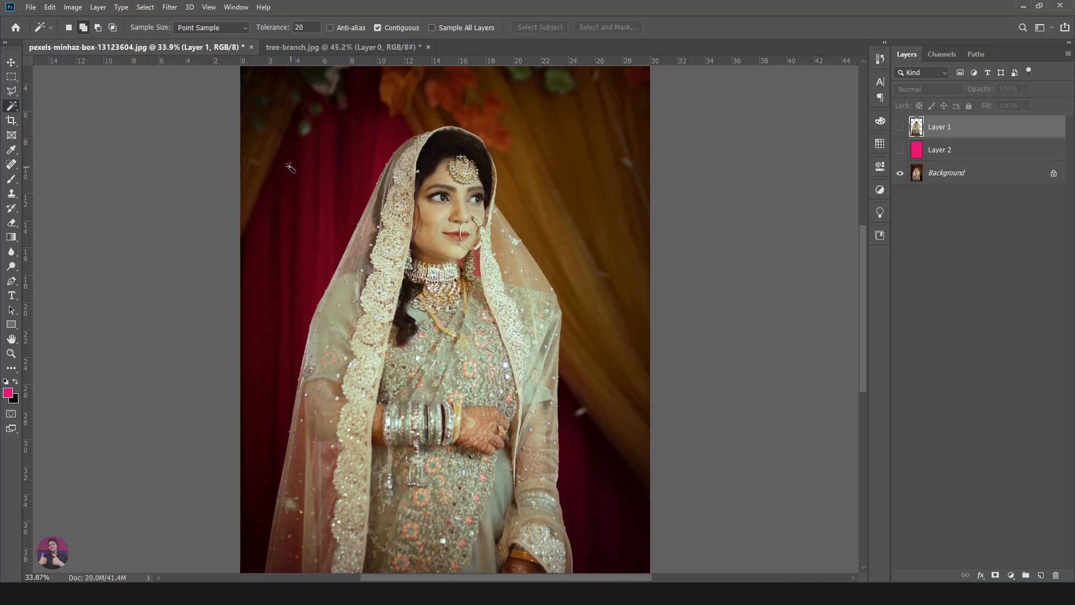
- Review the Magic Wand's selection modes and the available Sample Size options
{"action": "left_click", "coordinate": [112, 28]}
{"action": "left_click", "coordinate": [83, 28]}
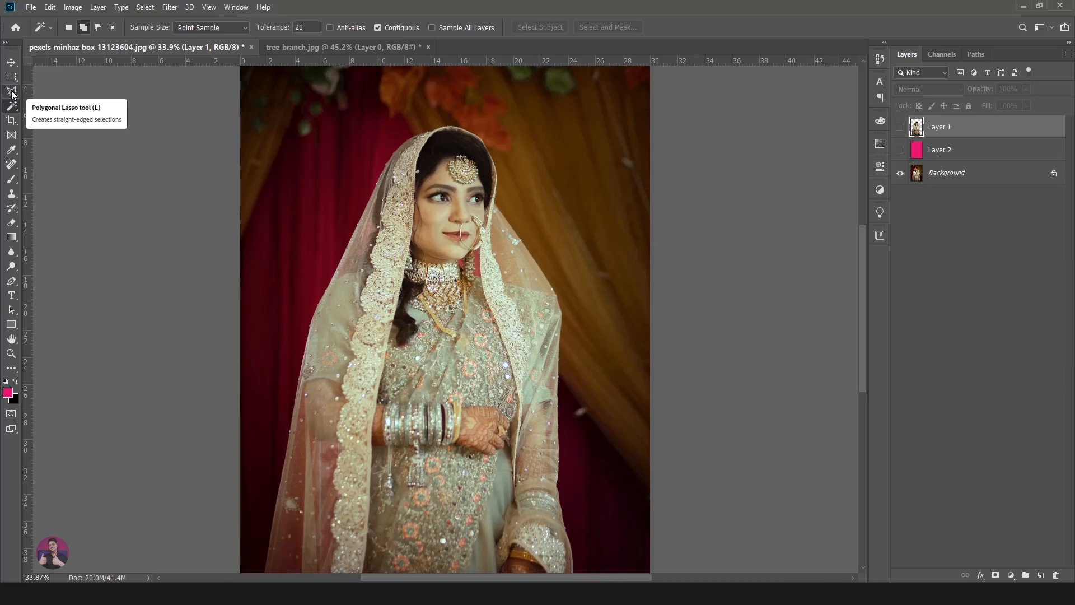
{"action": "scroll", "coordinate": [42, 88], "scroll_direction": "down", "scroll_amount": 1}
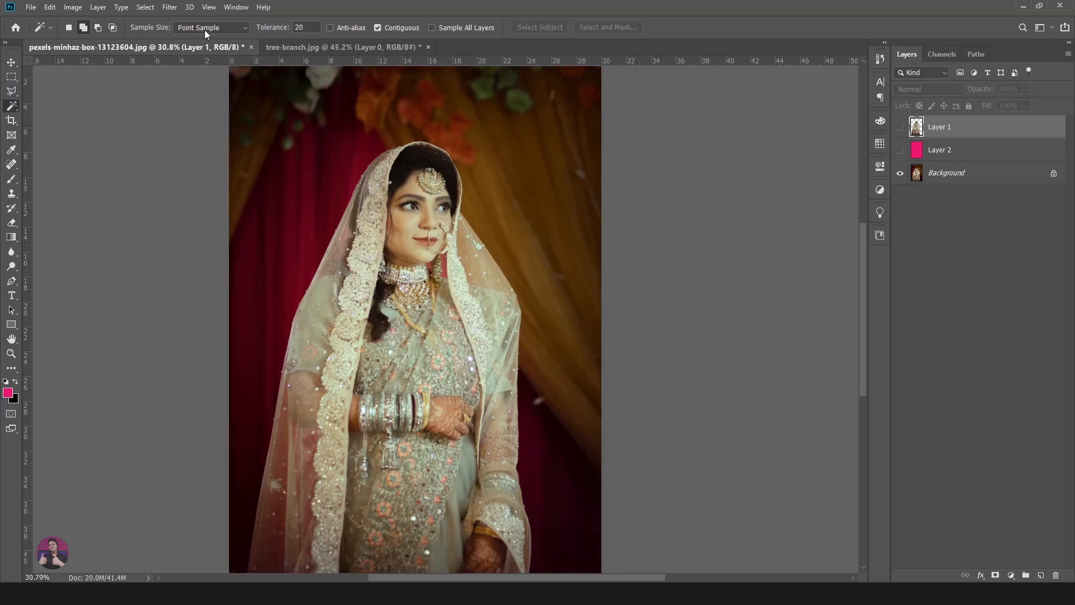
{"action": "left_click", "coordinate": [243, 26]}
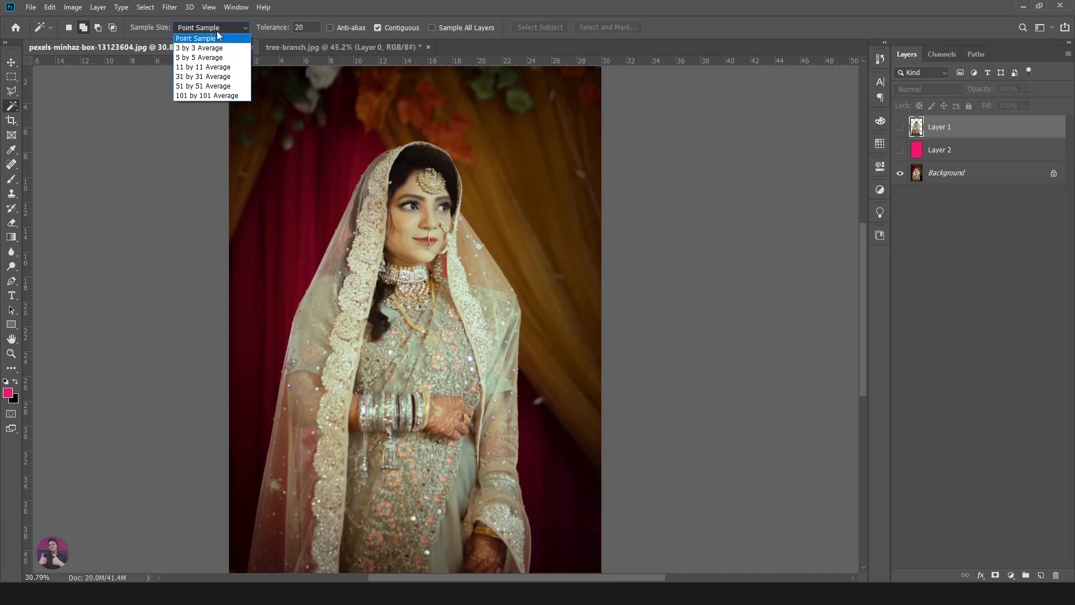
{"action": "left_click", "coordinate": [247, 29]}
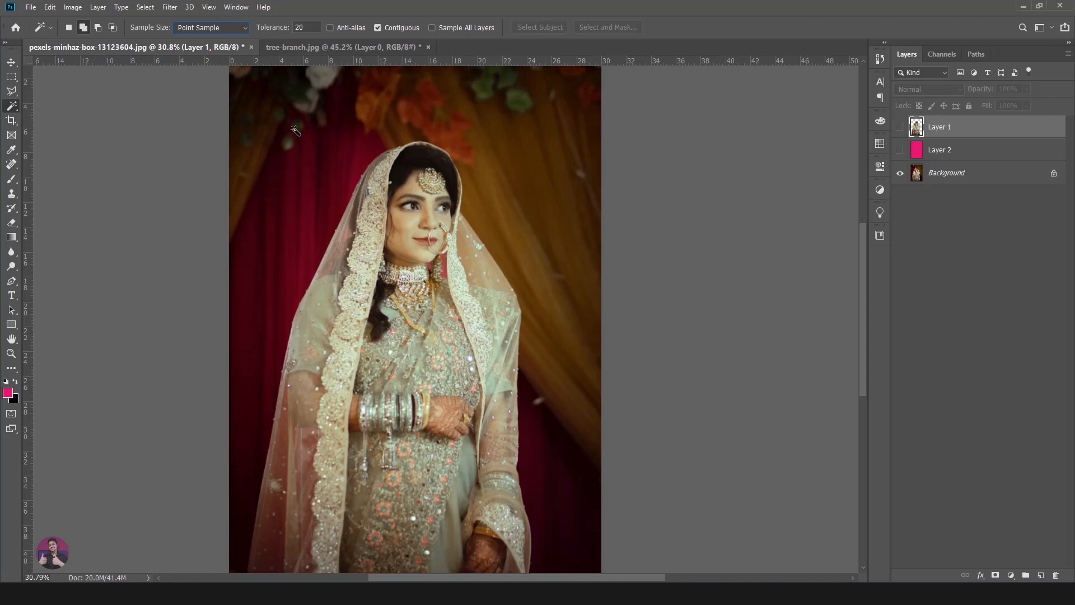
- Activate the Background layer and select the dark backdrop near the photo's upper-left corner with the Magic Wand at tolerance 20
{"action": "left_click", "coordinate": [984, 176]}
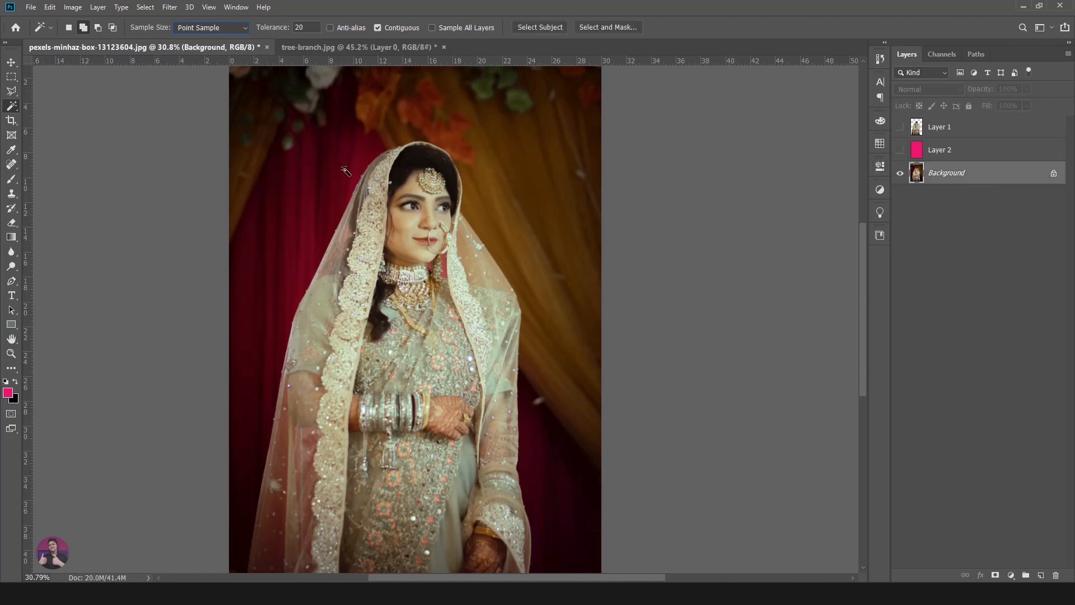
{"action": "left_click", "coordinate": [276, 129]}
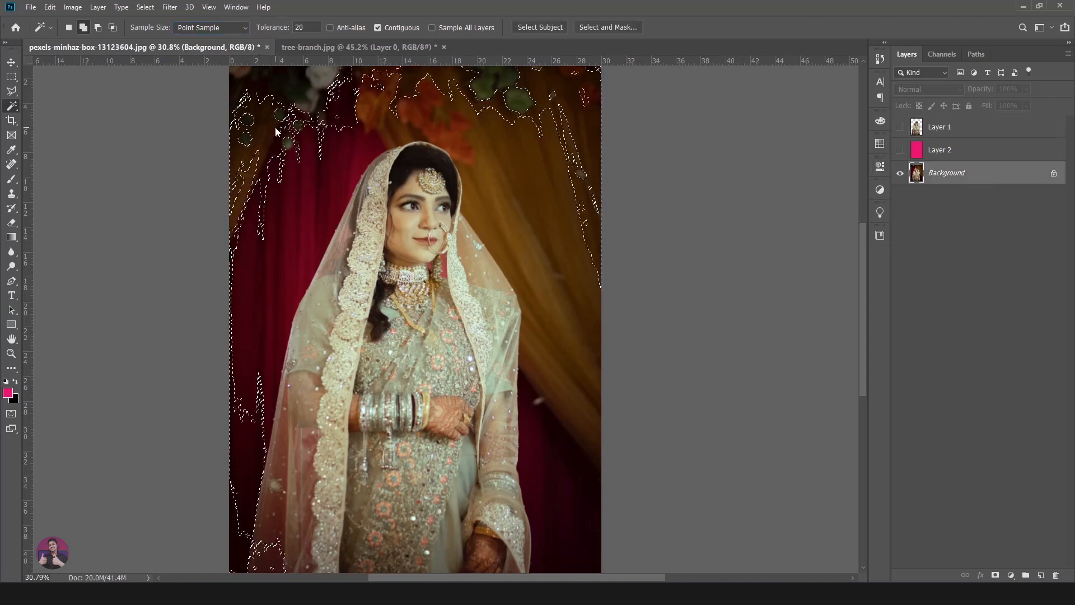
{"action": "scroll", "coordinate": [503, 99], "scroll_direction": "up", "scroll_amount": 3}
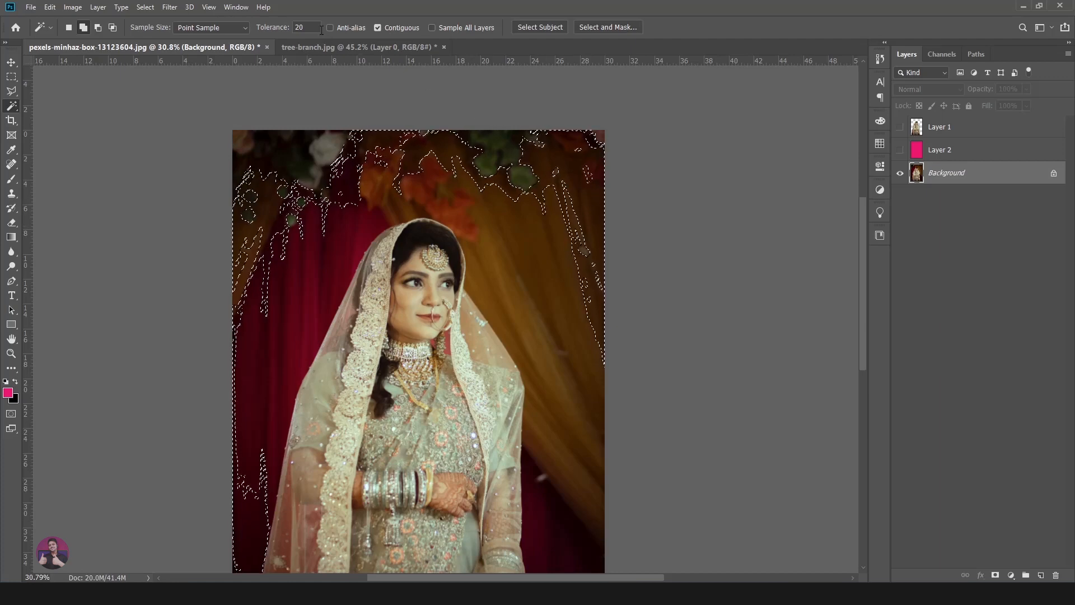
- Clear the selection and reselect the red curtain backdrop with the Magic Wand, trying tolerance 30 and tolerance 50
{"action": "left_click", "coordinate": [299, 27]}
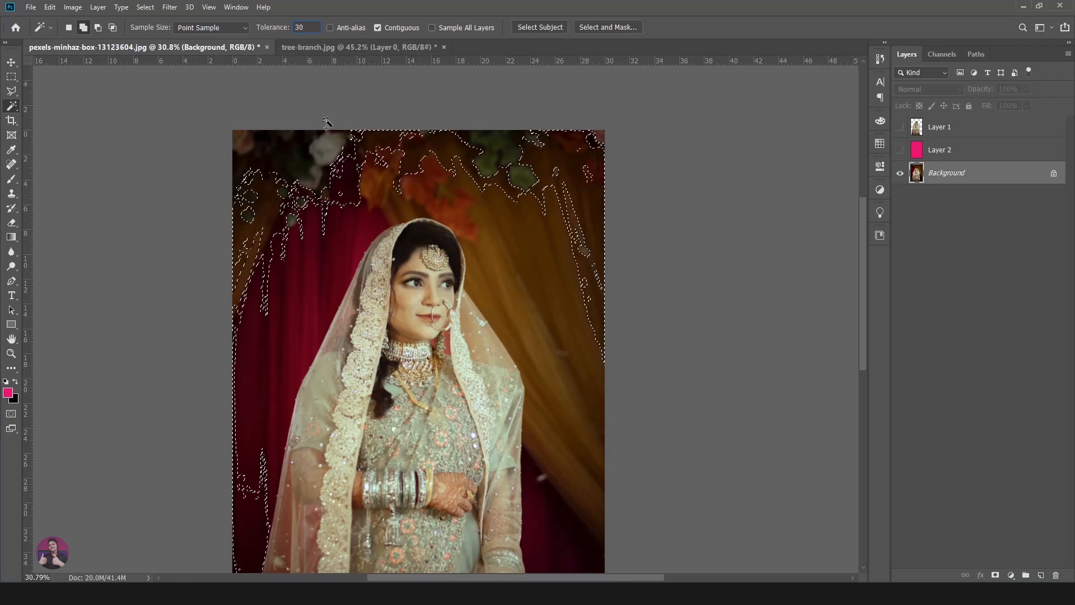
{"action": "key", "text": "ctrl+d"}
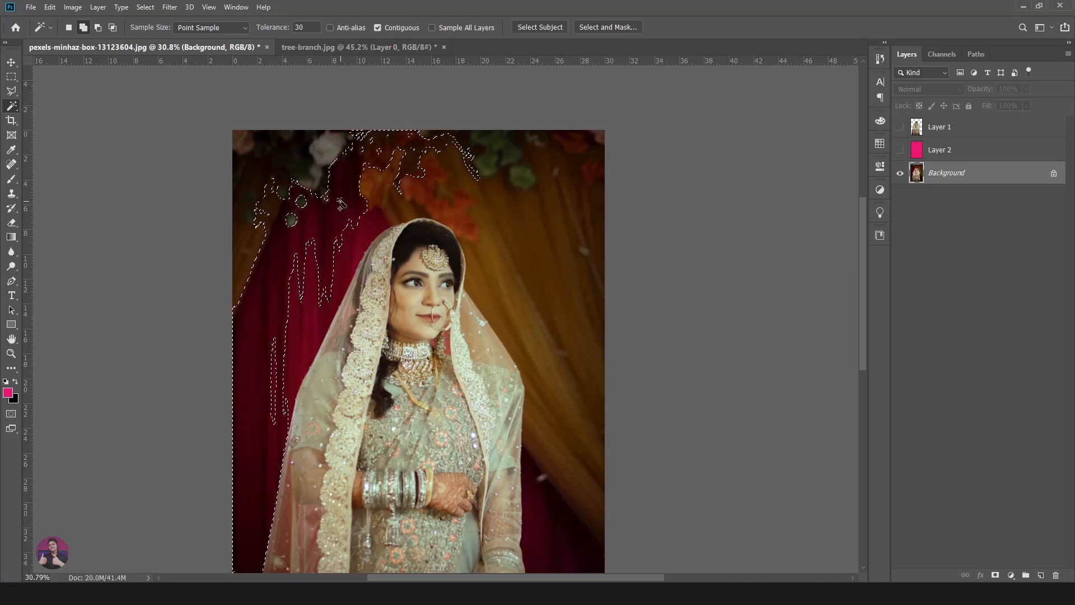
{"action": "left_click", "coordinate": [284, 29]}
{"action": "type", "text": "50"}
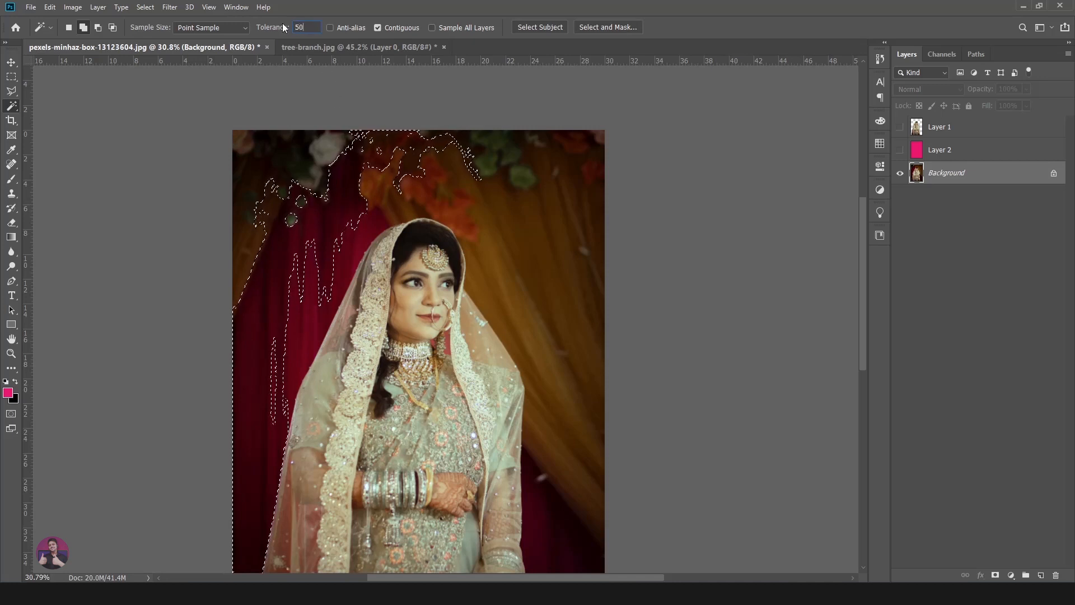
{"action": "left_click", "coordinate": [12, 63]}
{"action": "left_click", "coordinate": [12, 106]}
{"action": "left_click", "coordinate": [126, 143]}
{"action": "left_click", "coordinate": [347, 192]}
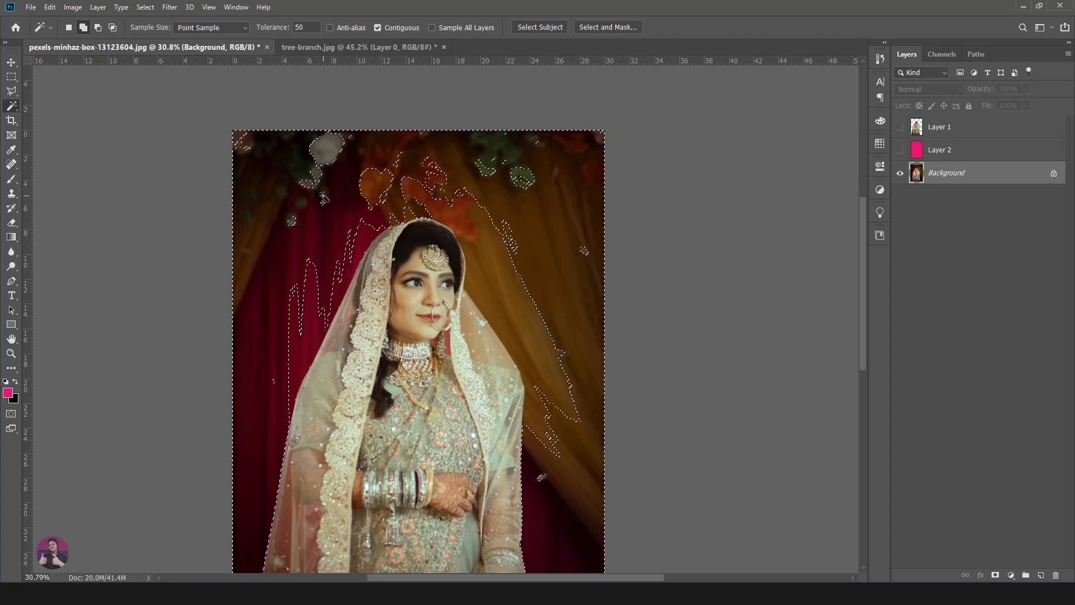
- Set the Magic Wand tolerance to 70, clear the old selection and reselect the backdrop from the red curtain
{"action": "left_click", "coordinate": [305, 27]}
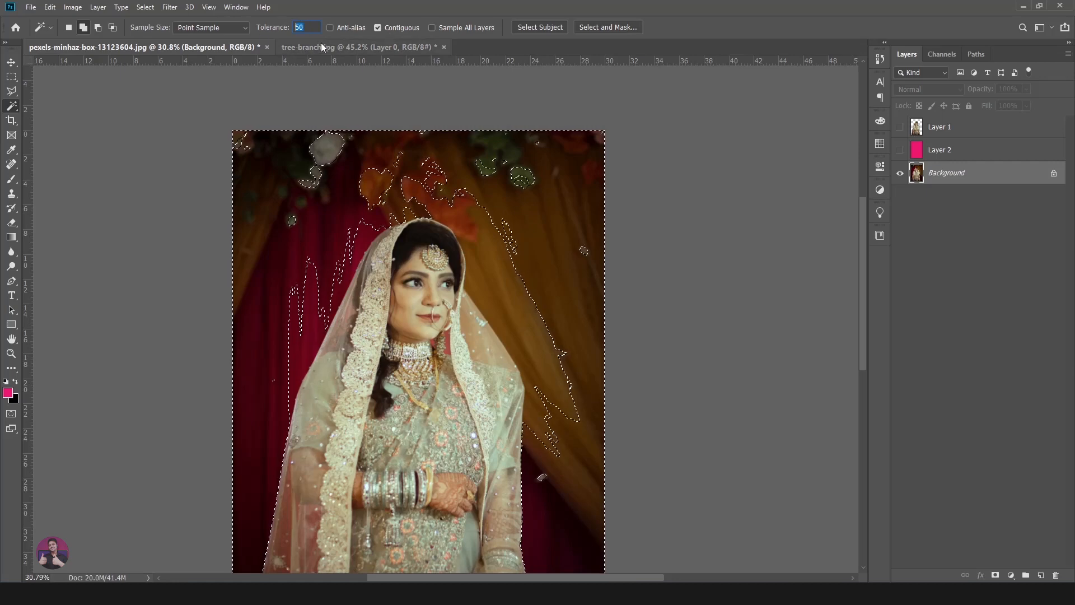
{"action": "type", "text": "70"}
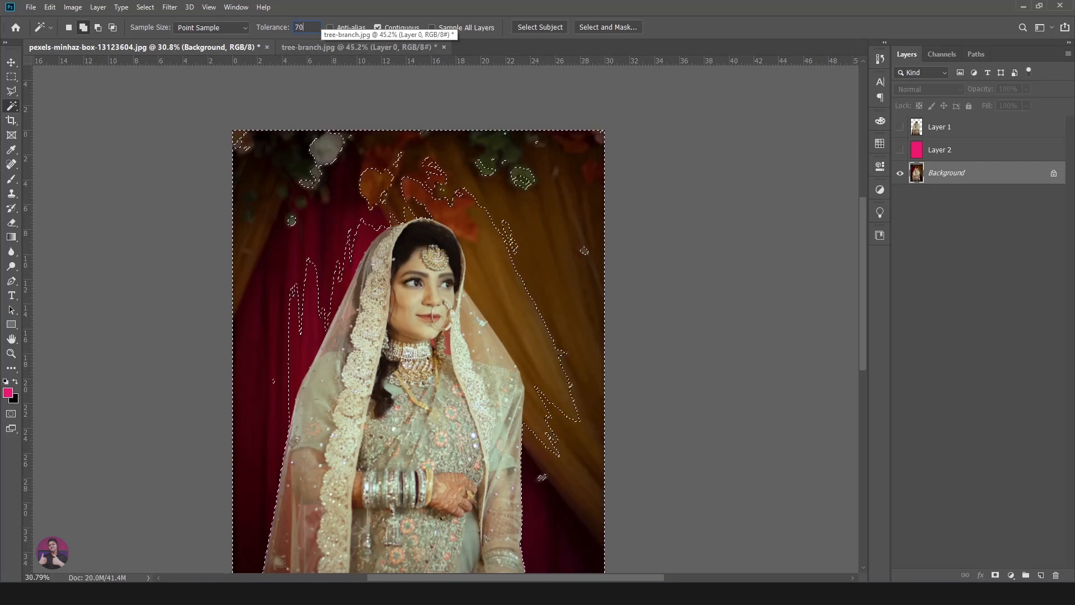
{"action": "left_click", "coordinate": [11, 63]}
{"action": "left_click", "coordinate": [12, 106]}
{"action": "key", "text": "ctrl+d"}
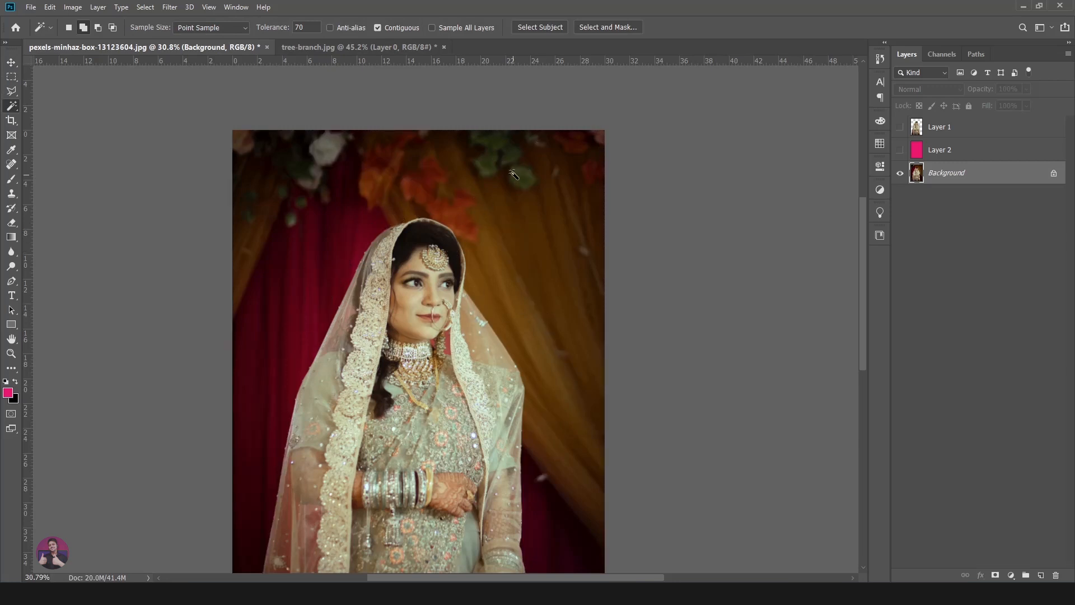
{"action": "left_click", "coordinate": [323, 232]}
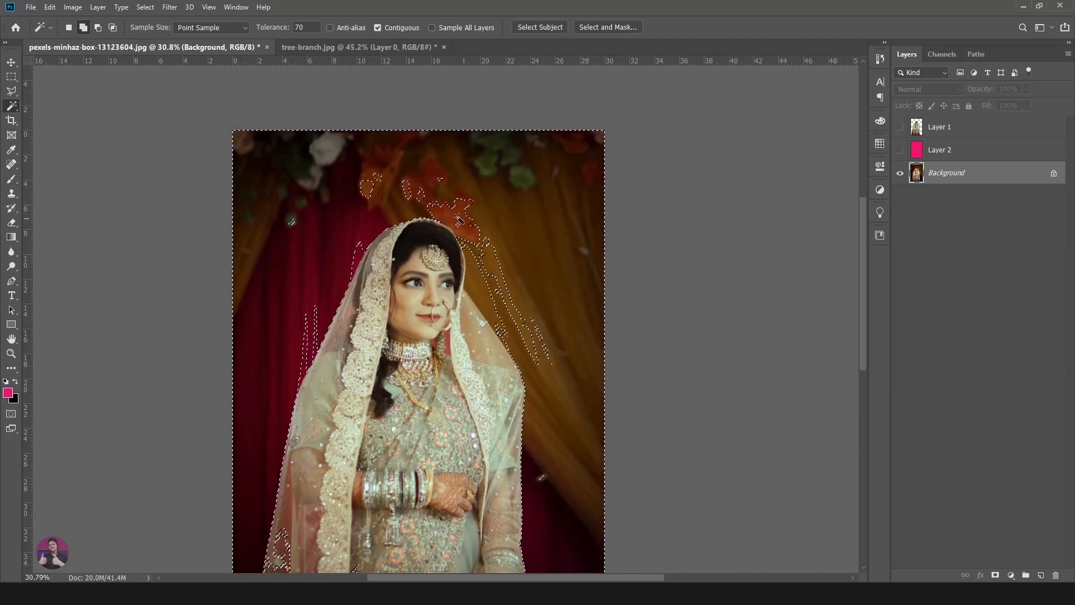
- Add the leftover flower and orange drape patches around the bride to the backdrop selection, and clear the selection after checking it
{"action": "left_click", "coordinate": [83, 27]}
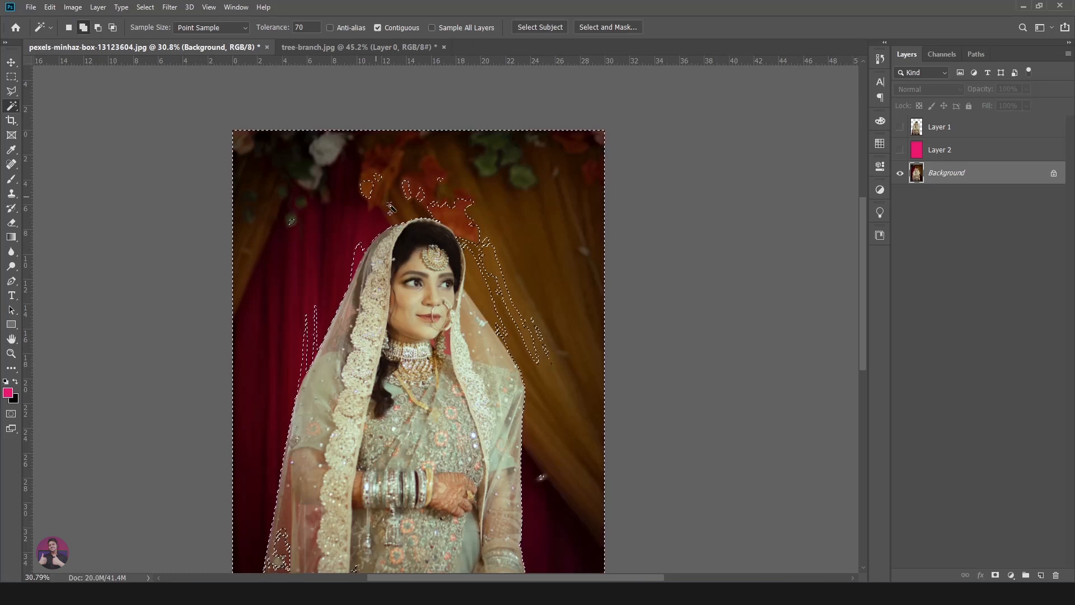
{"action": "left_click", "coordinate": [492, 281]}
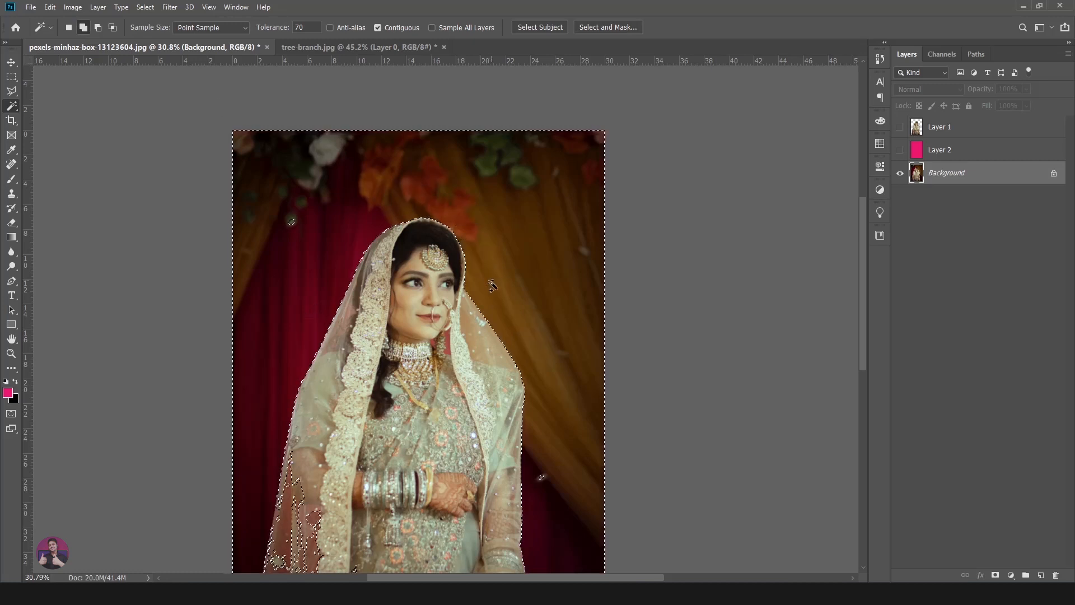
{"action": "scroll", "coordinate": [369, 392], "scroll_direction": "down", "scroll_amount": 5}
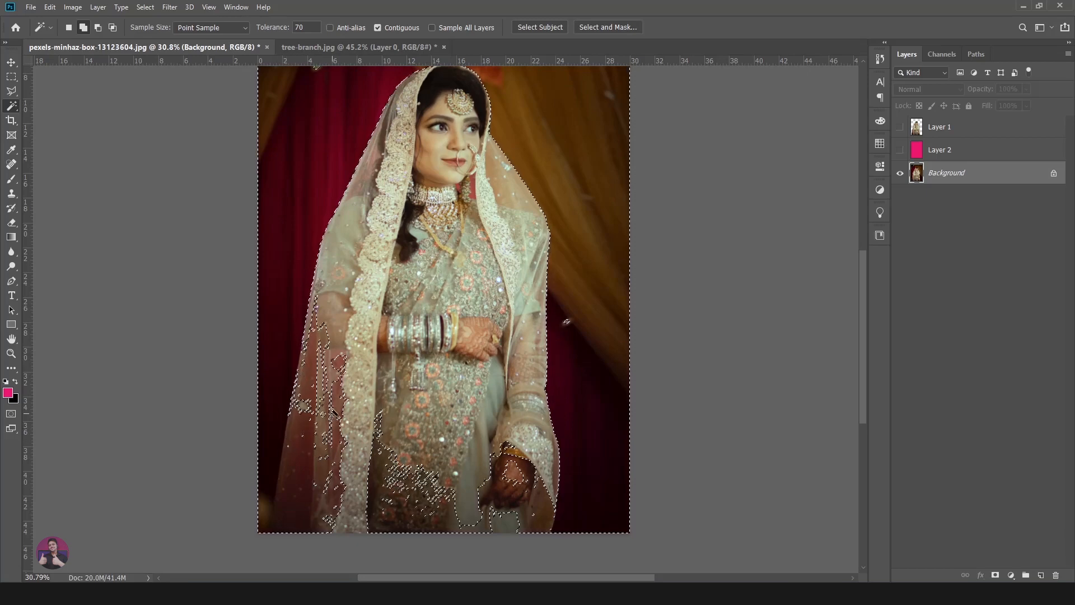
{"action": "left_click_drag", "start_coordinate": [538, 112], "coordinate": [511, 238]}
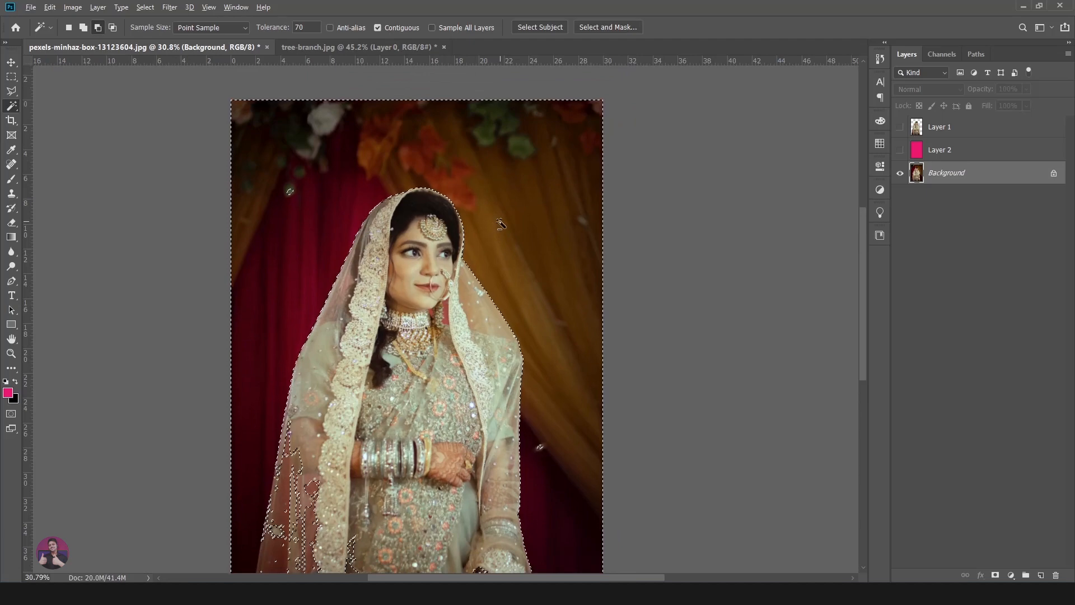
{"action": "scroll", "coordinate": [495, 229], "scroll_direction": "down", "scroll_amount": 1}
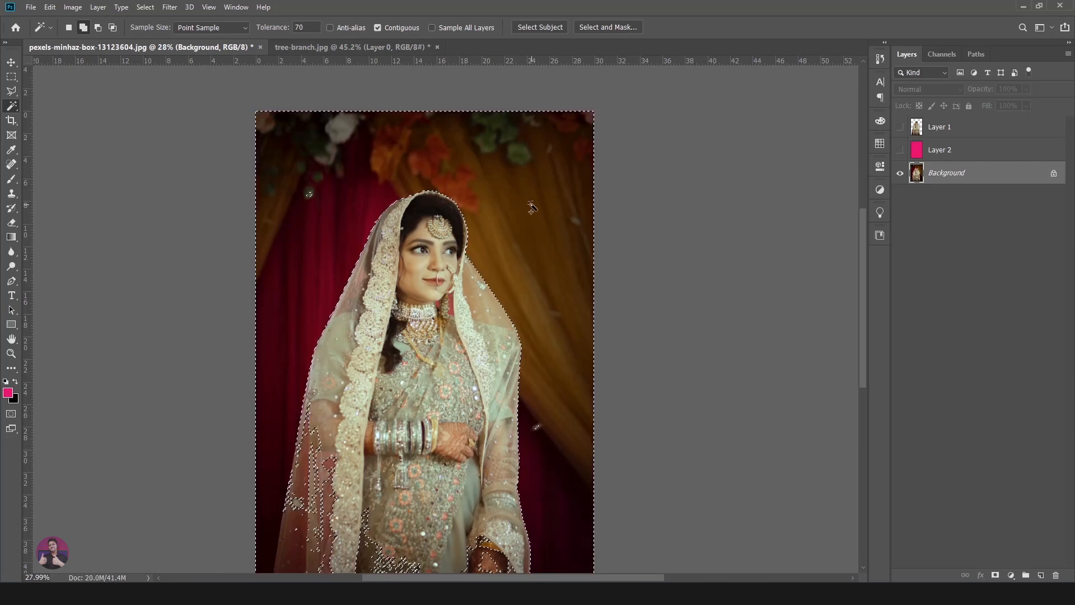
{"action": "key", "text": "ctrl+d"}
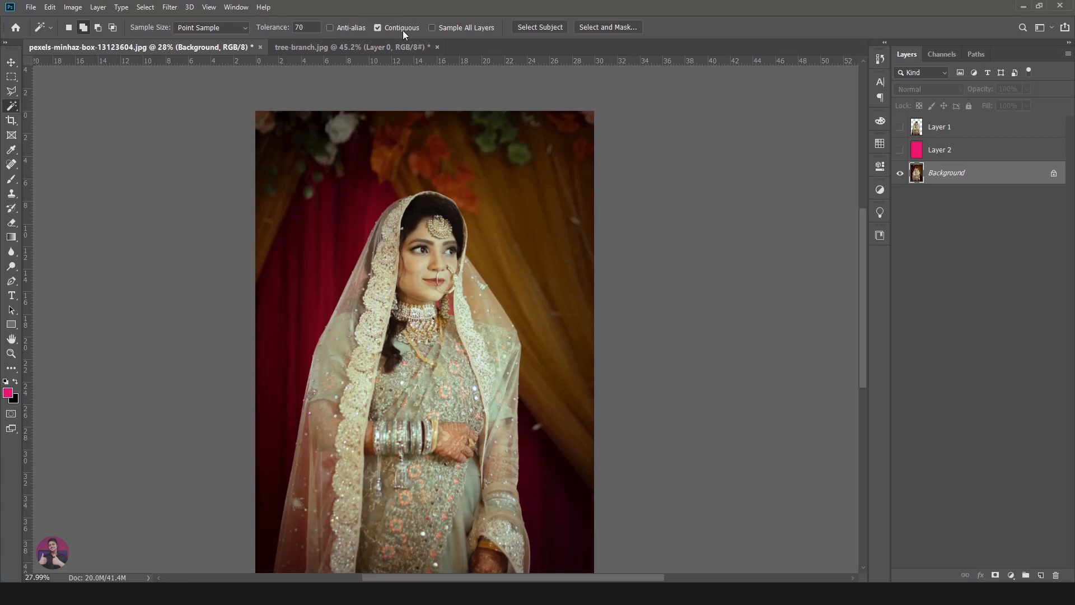
- Switch to the tree-branch.jpg document and select its white background with the Magic Wand at tolerance 50
{"action": "left_click", "coordinate": [377, 46]}
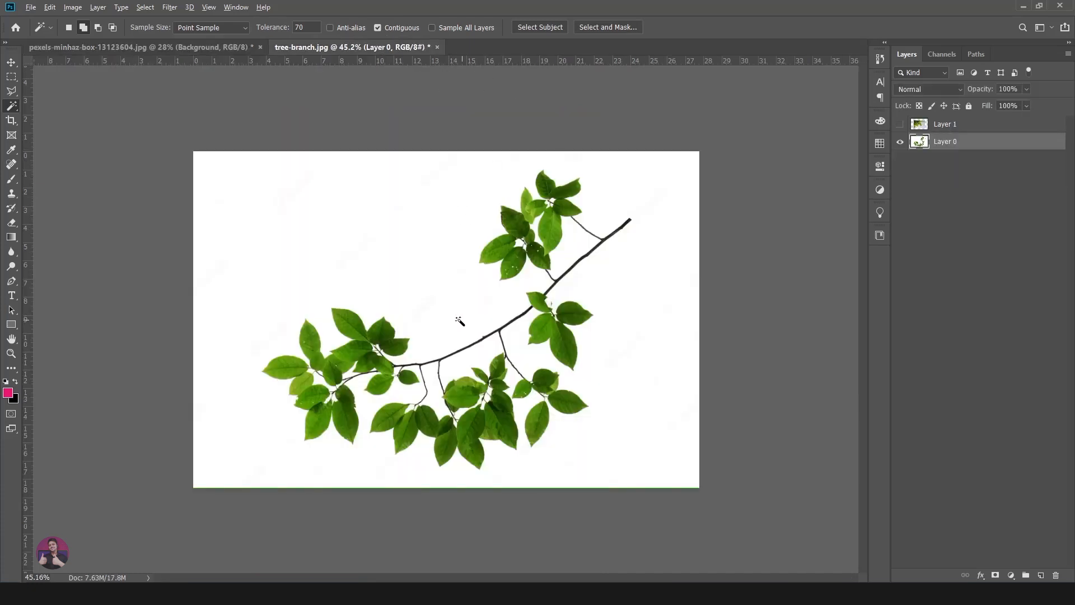
{"action": "scroll", "coordinate": [459, 320], "scroll_direction": "up", "scroll_amount": 3}
{"action": "scroll", "coordinate": [448, 310], "scroll_direction": "down", "scroll_amount": 3}
{"action": "scroll", "coordinate": [472, 273], "scroll_direction": "up", "scroll_amount": 2}
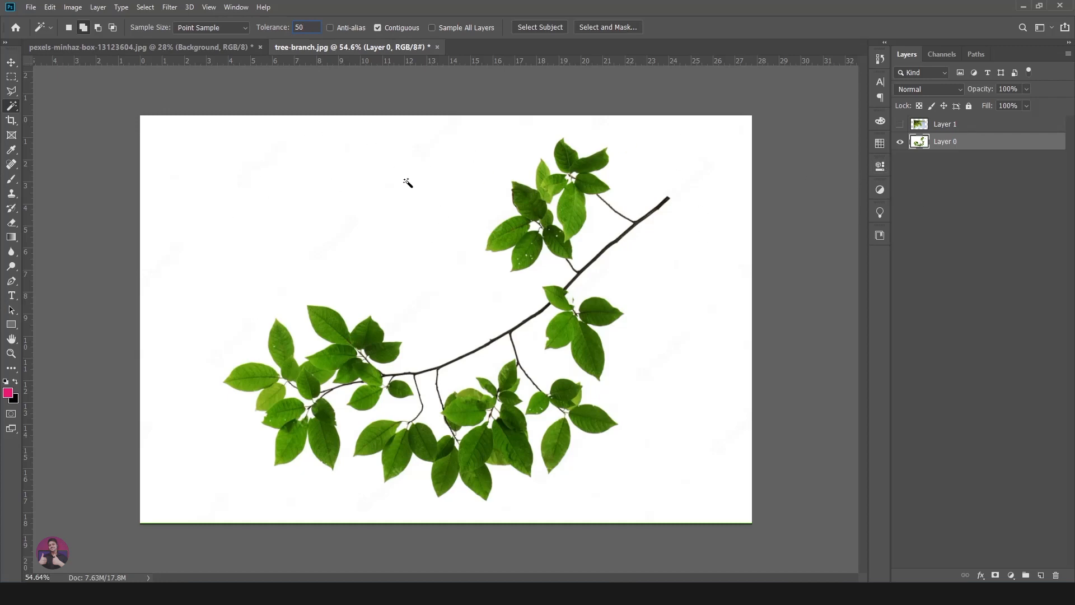
{"action": "left_click", "coordinate": [403, 167]}
{"action": "left_click", "coordinate": [402, 171]}
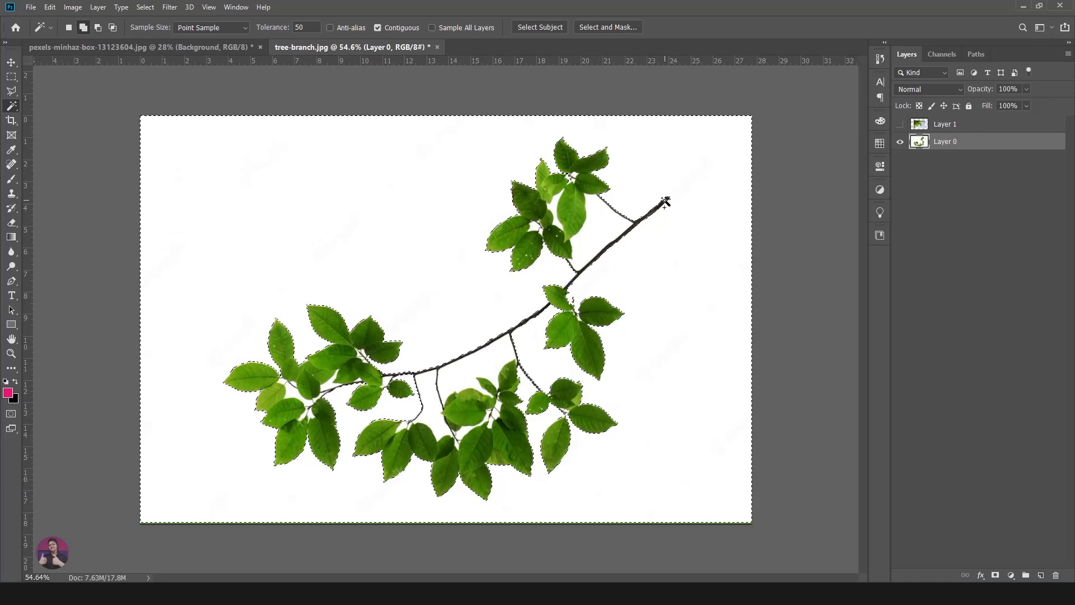
- Examine the selection edges along the leaves and branch, including the enclosed white gaps between leaves and the holes in them
{"action": "scroll", "coordinate": [612, 178], "scroll_direction": "up", "scroll_amount": 1}
{"action": "scroll", "coordinate": [613, 178], "scroll_direction": "up", "scroll_amount": 5}
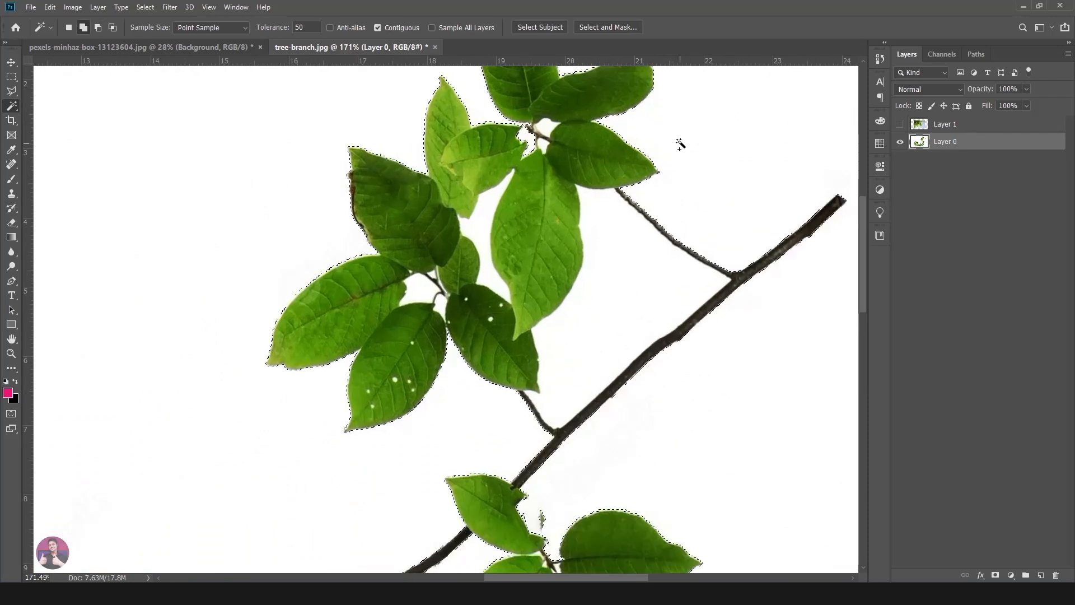
{"action": "left_click_drag", "start_coordinate": [682, 149], "coordinate": [657, 273]}
{"action": "scroll", "coordinate": [515, 240], "scroll_direction": "up", "scroll_amount": 5}
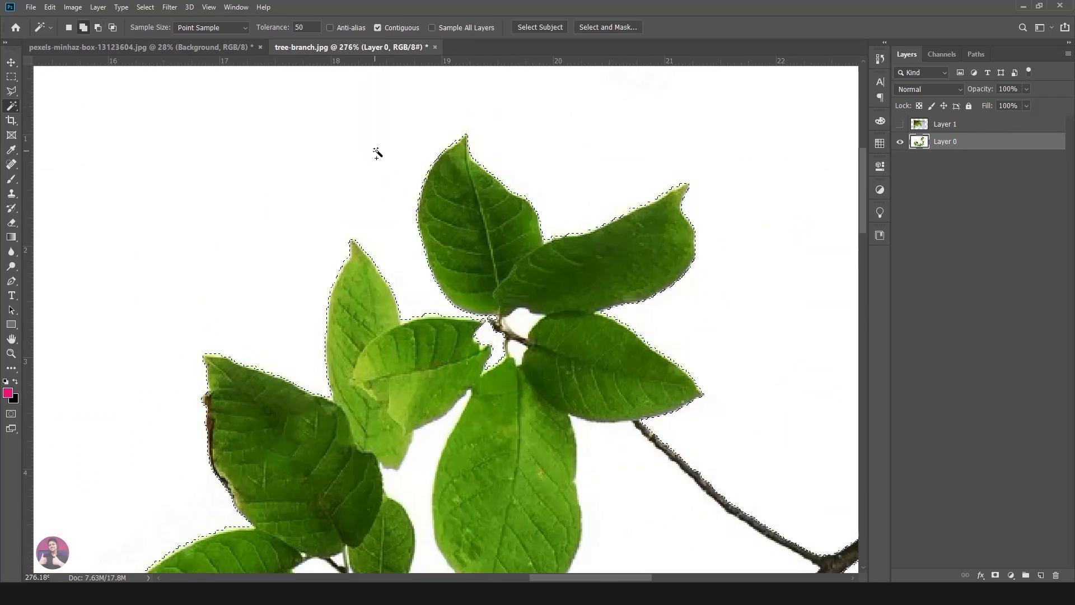
{"action": "left_click_drag", "start_coordinate": [689, 353], "coordinate": [566, 223]}
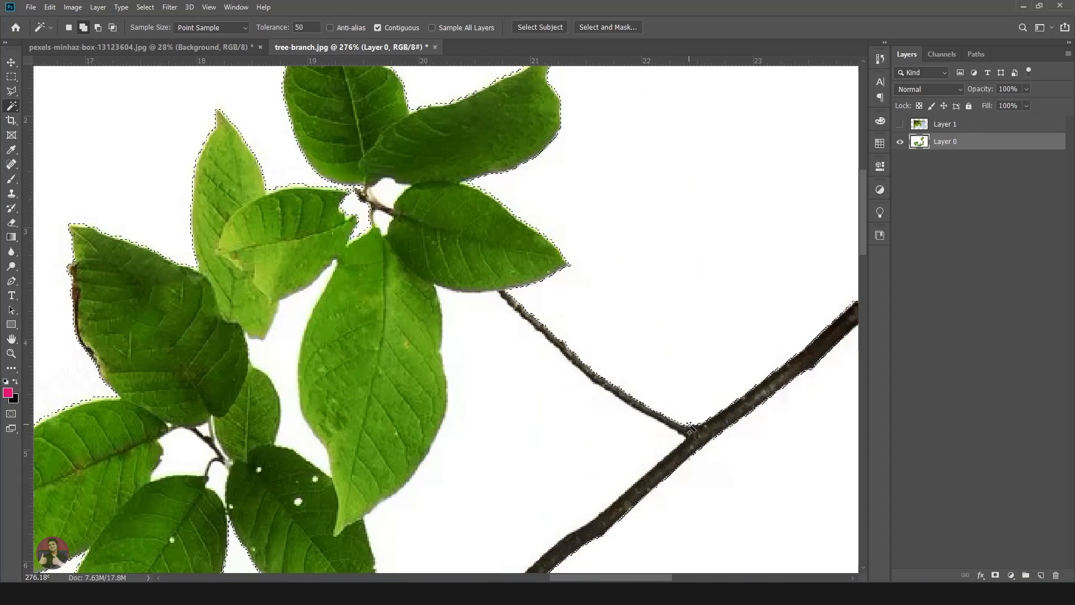
{"action": "left_click_drag", "start_coordinate": [518, 457], "coordinate": [604, 390]}
{"action": "left_click_drag", "start_coordinate": [433, 253], "coordinate": [492, 370]}
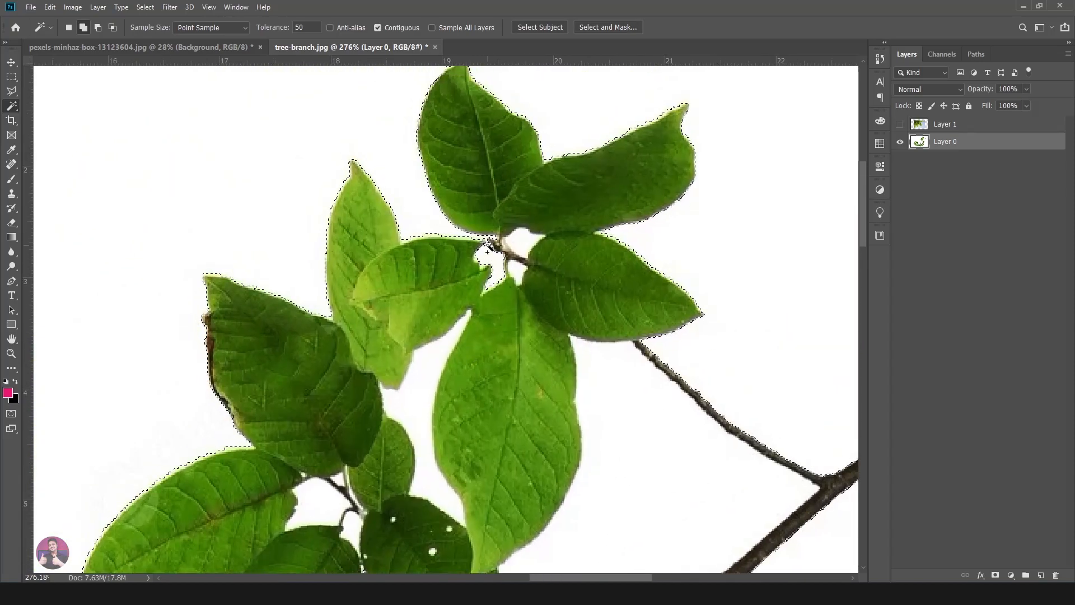
{"action": "scroll", "coordinate": [489, 239], "scroll_direction": "up", "scroll_amount": 2}
{"action": "scroll", "coordinate": [489, 240], "scroll_direction": "up", "scroll_amount": 2}
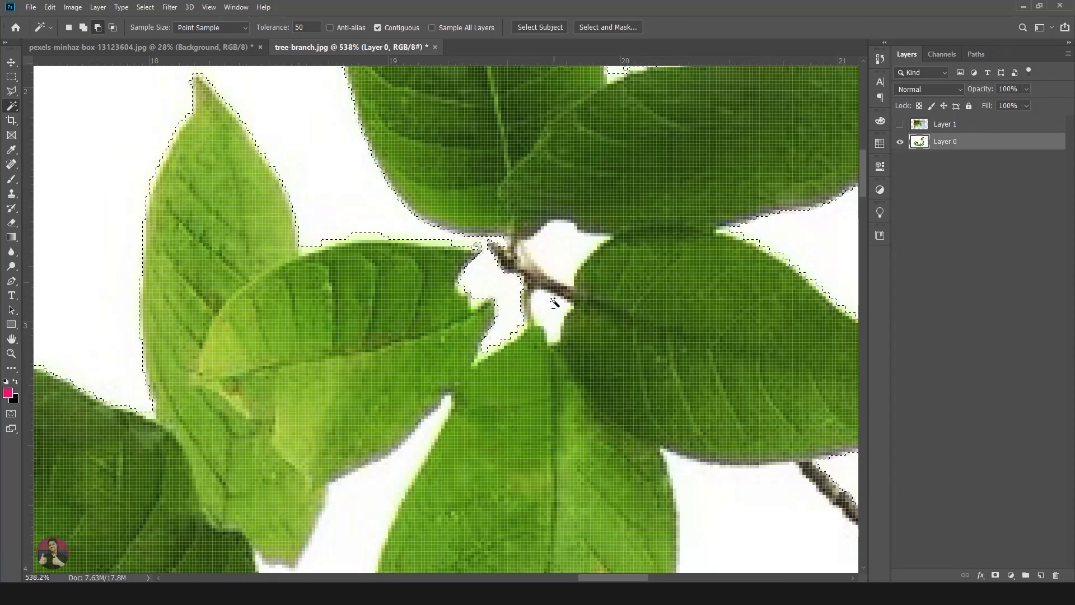
{"action": "scroll", "coordinate": [556, 297], "scroll_direction": "down", "scroll_amount": 3}
{"action": "left_click_drag", "start_coordinate": [531, 456], "coordinate": [506, 292]}
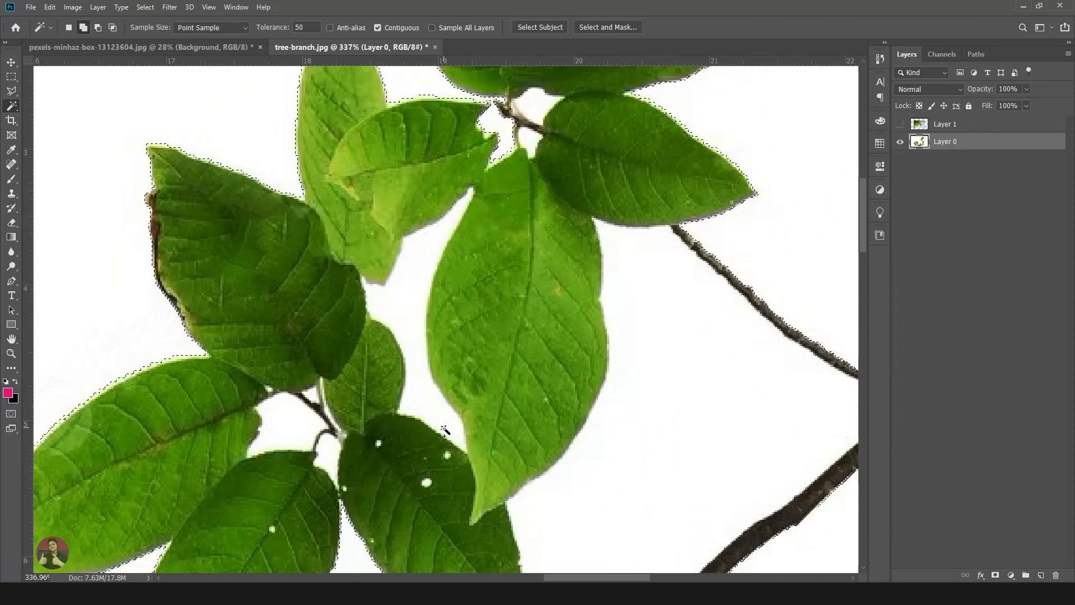
{"action": "scroll", "coordinate": [493, 361], "scroll_direction": "down", "scroll_amount": 6}
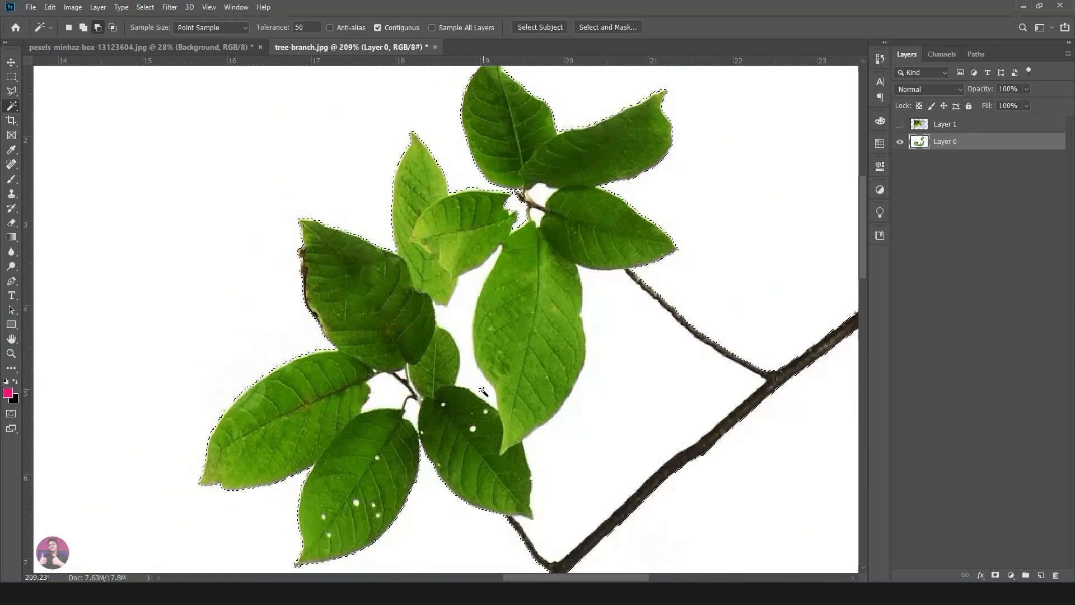
{"action": "left_click_drag", "start_coordinate": [513, 405], "coordinate": [531, 95]}
{"action": "left_click_drag", "start_coordinate": [344, 456], "coordinate": [506, 248]}
{"action": "scroll", "coordinate": [504, 247], "scroll_direction": "down", "scroll_amount": 6}
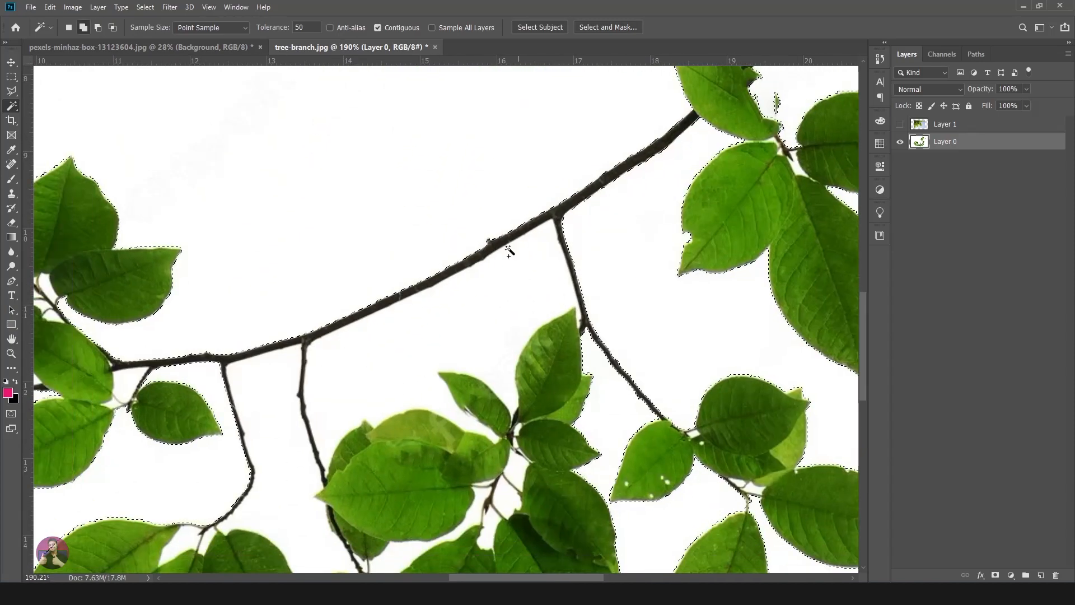
{"action": "left_click_drag", "start_coordinate": [427, 240], "coordinate": [417, 437]}
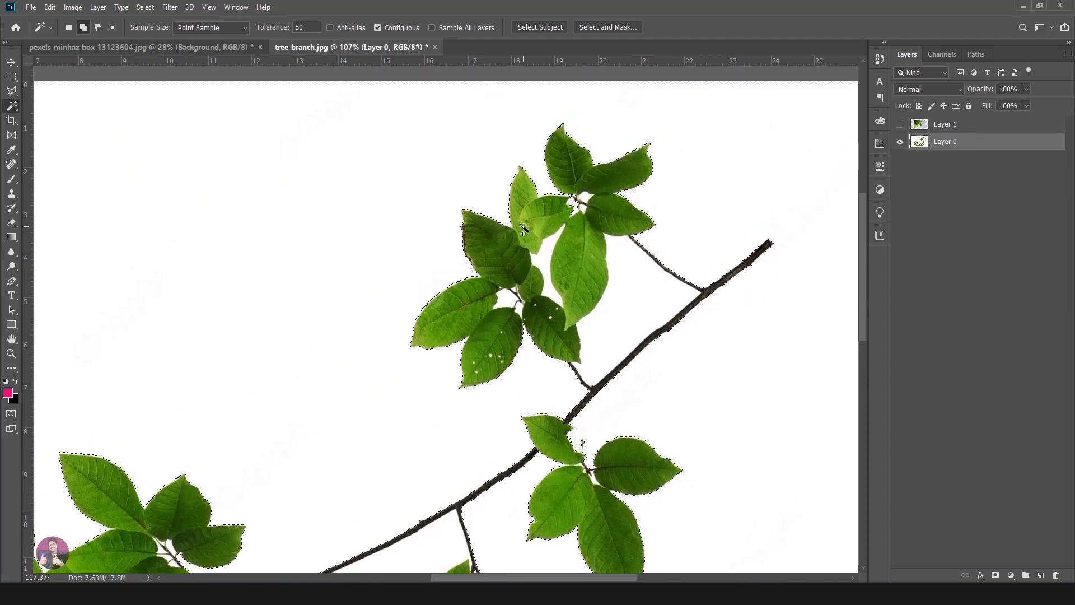
{"action": "scroll", "coordinate": [438, 116], "scroll_direction": "up", "scroll_amount": 1}
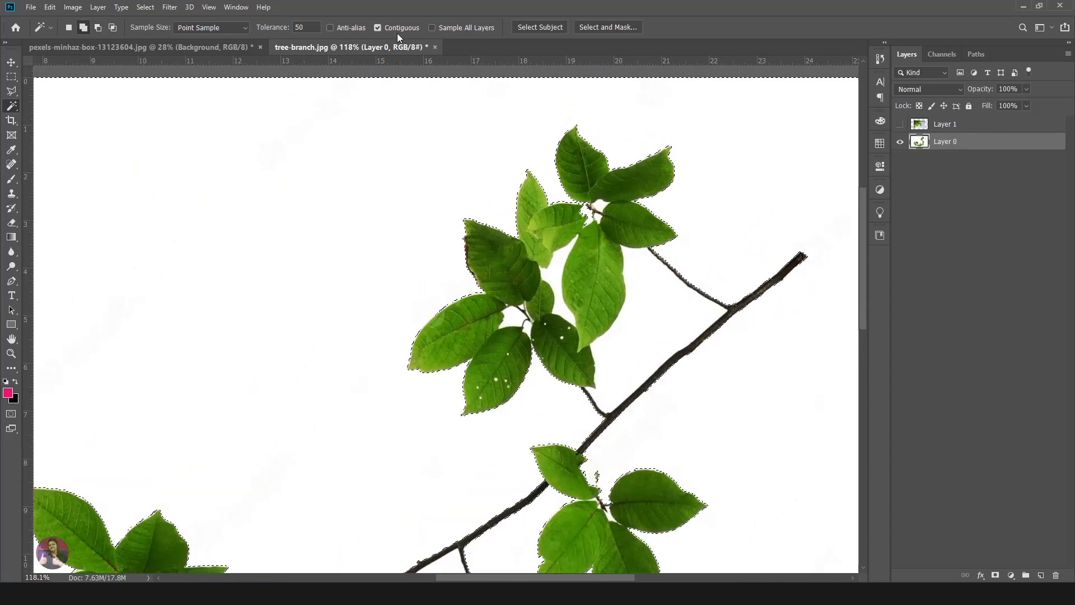
- Turn off Contiguous for the Magic Wand, clear the old selection and reselect the branch image's white background
{"action": "left_click", "coordinate": [380, 27]}
{"action": "key", "text": "ctrl+d"}
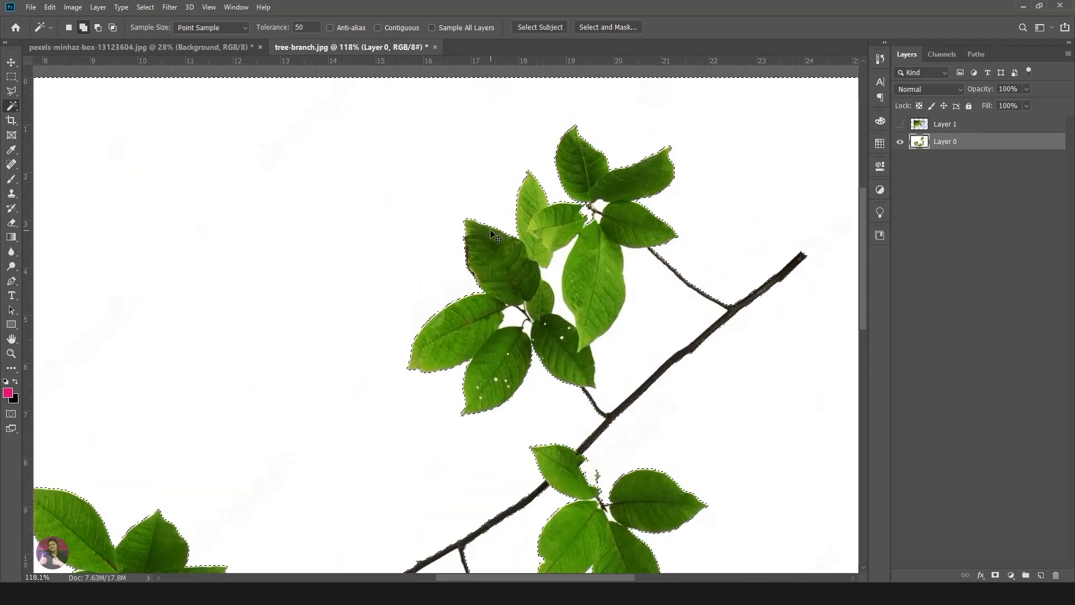
{"action": "scroll", "coordinate": [526, 203], "scroll_direction": "up", "scroll_amount": 3}
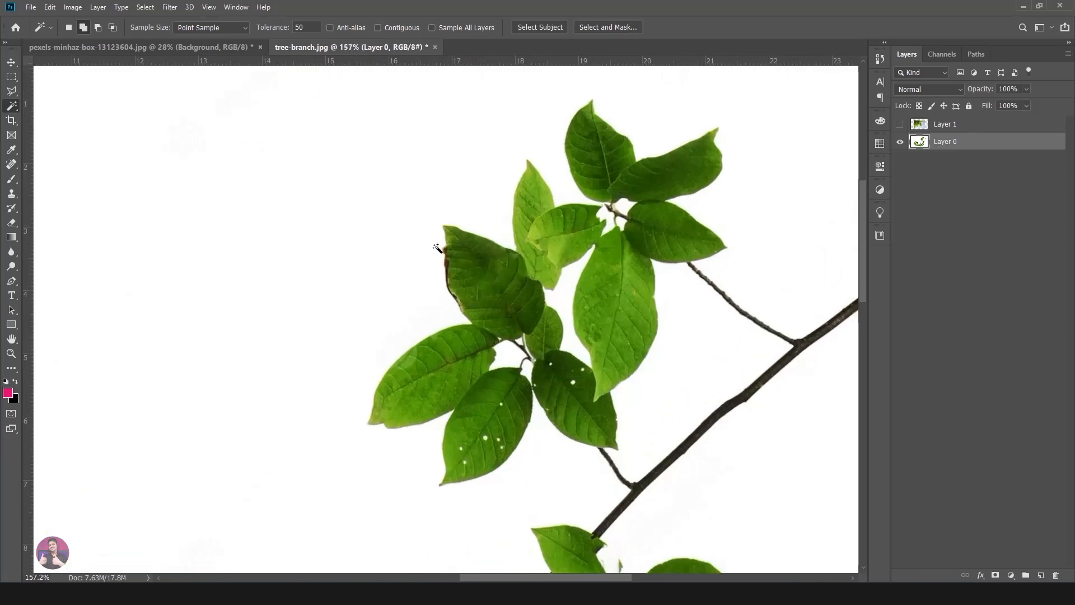
{"action": "scroll", "coordinate": [641, 210], "scroll_direction": "up", "scroll_amount": 1}
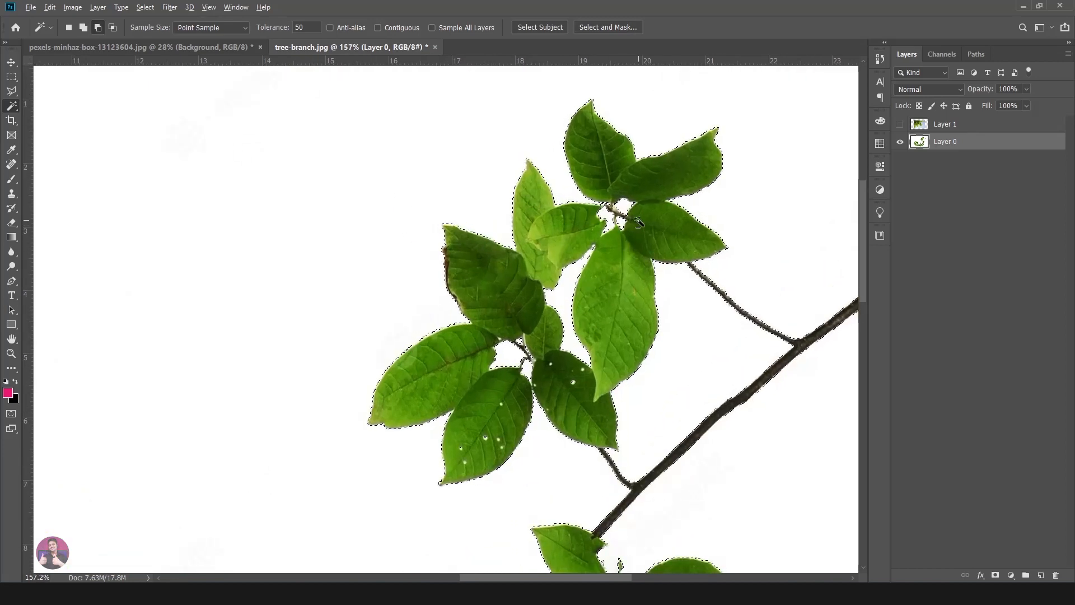
{"action": "left_click", "coordinate": [631, 225]}
- Examine the non-contiguous selection around the leaves and branch, including the enclosed white gaps and the small holes in the leaves
{"action": "scroll", "coordinate": [631, 225], "scroll_direction": "up", "scroll_amount": 8}
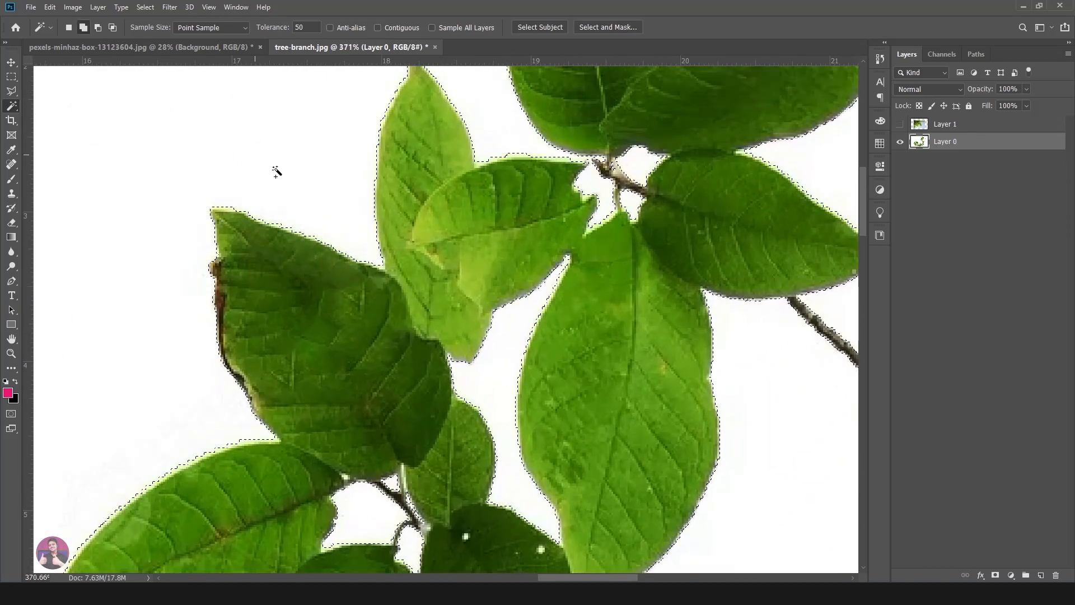
{"action": "scroll", "coordinate": [530, 330], "scroll_direction": "down", "scroll_amount": 4}
{"action": "scroll", "coordinate": [592, 296], "scroll_direction": "up", "scroll_amount": 6}
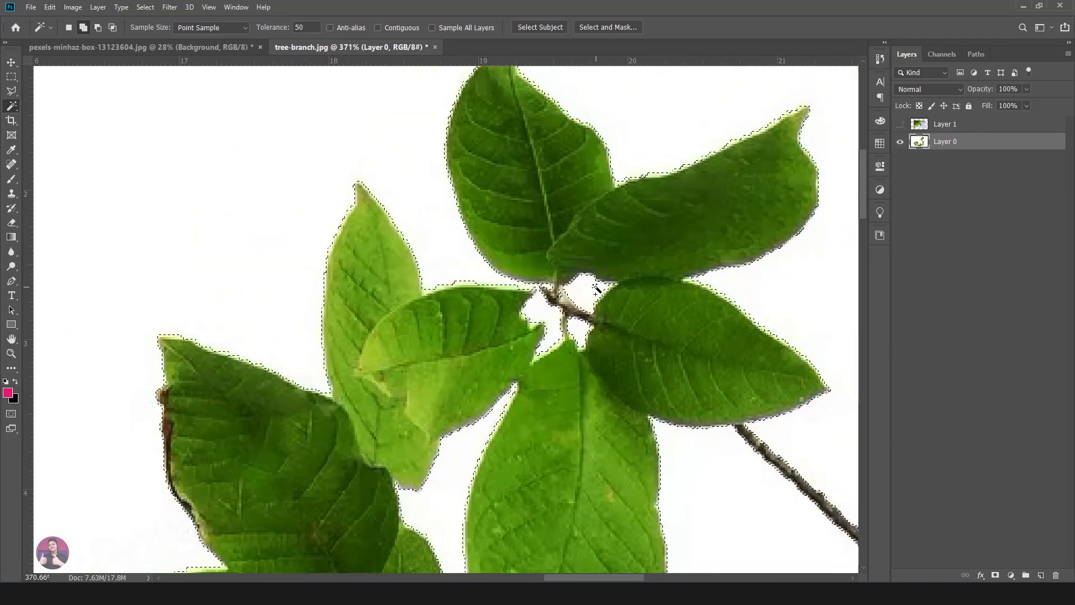
{"action": "scroll", "coordinate": [593, 295], "scroll_direction": "up", "scroll_amount": 3}
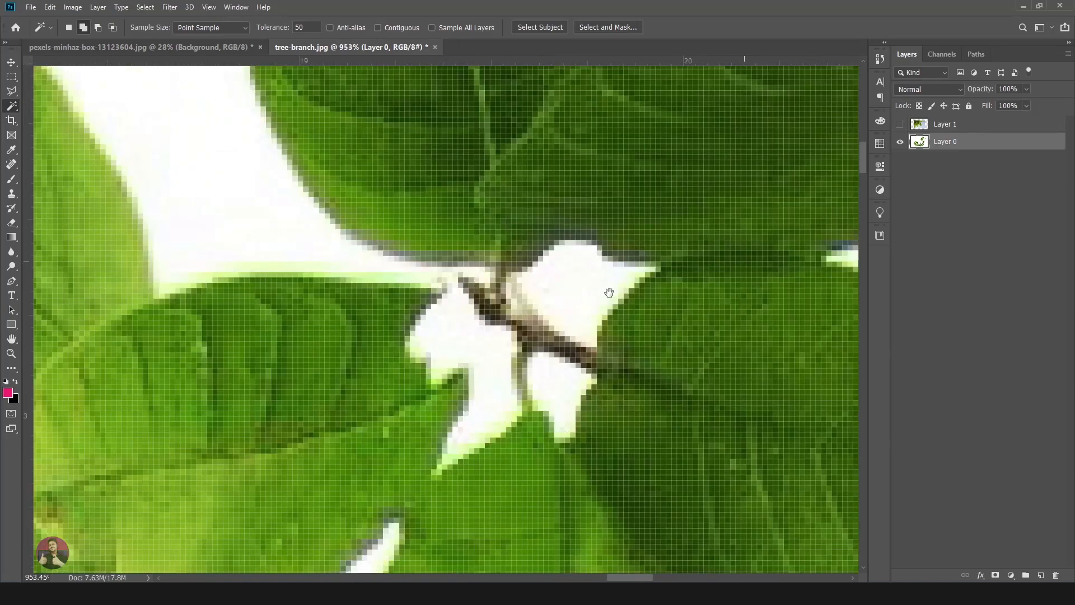
{"action": "scroll", "coordinate": [612, 289], "scroll_direction": "up", "scroll_amount": 2}
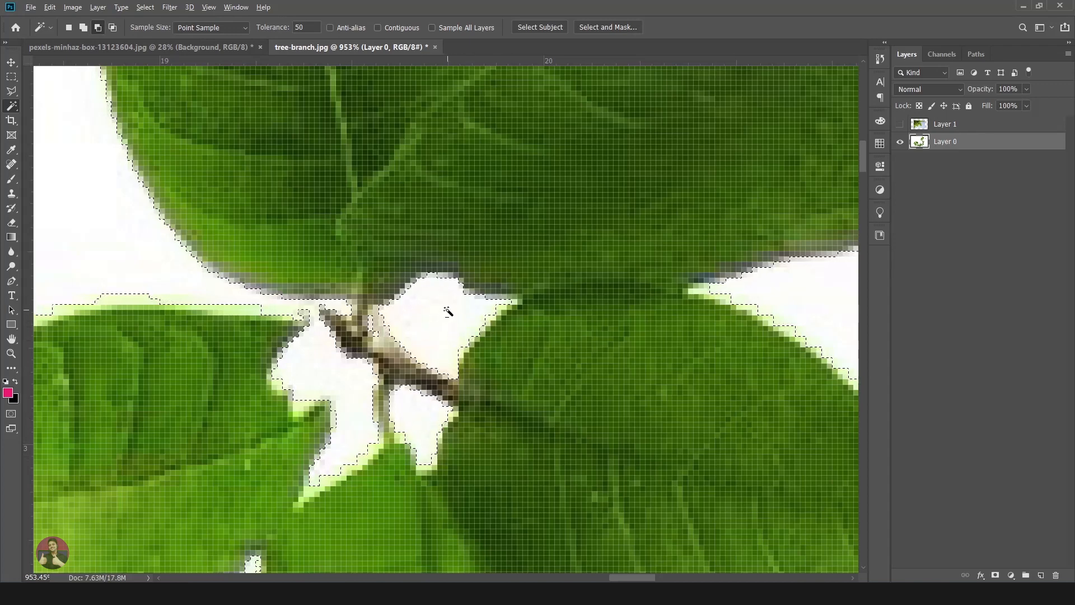
{"action": "scroll", "coordinate": [448, 312], "scroll_direction": "down", "scroll_amount": 10}
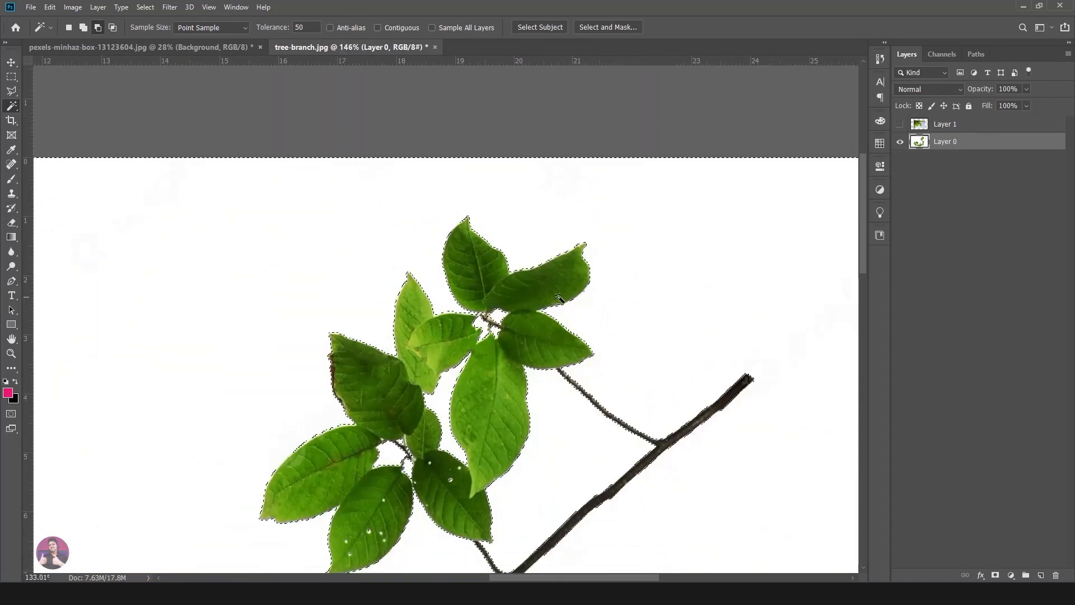
{"action": "scroll", "coordinate": [558, 298], "scroll_direction": "down", "scroll_amount": 4}
{"action": "scroll", "coordinate": [471, 340], "scroll_direction": "down", "scroll_amount": 3}
{"action": "scroll", "coordinate": [447, 339], "scroll_direction": "up", "scroll_amount": 3}
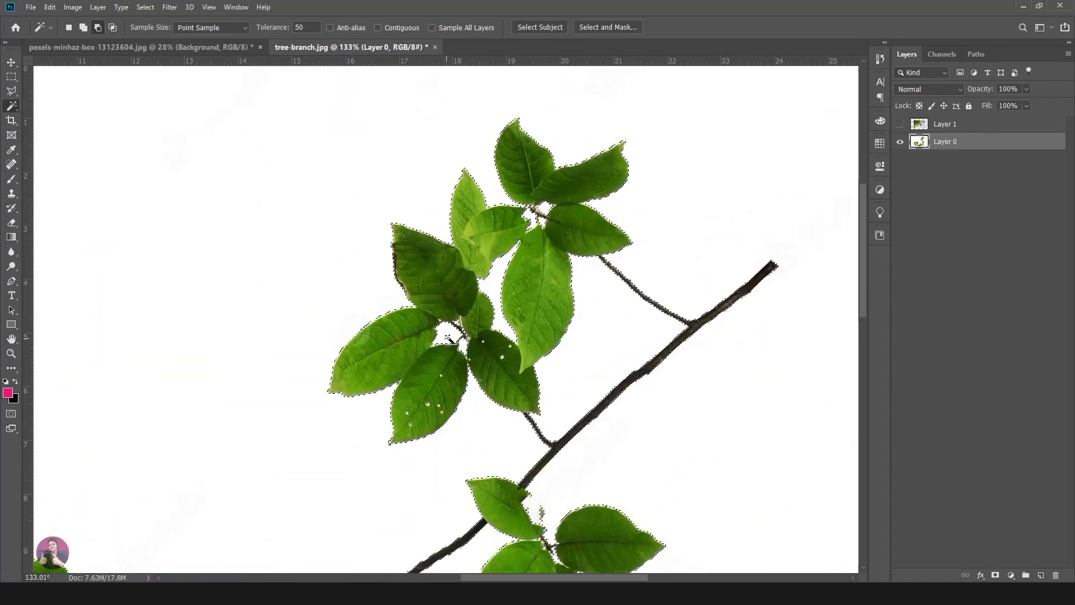
{"action": "scroll", "coordinate": [447, 339], "scroll_direction": "up", "scroll_amount": 3}
{"action": "left_click_drag", "start_coordinate": [527, 476], "coordinate": [496, 235]}
{"action": "scroll", "coordinate": [566, 397], "scroll_direction": "down", "scroll_amount": 5}
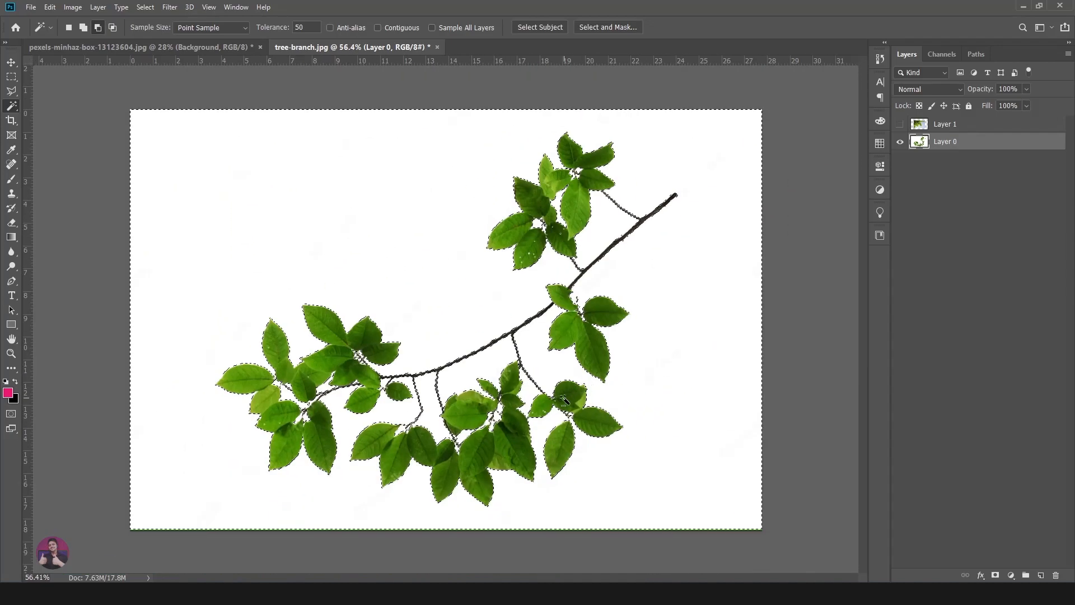
{"action": "scroll", "coordinate": [567, 397], "scroll_direction": "down", "scroll_amount": 2}
{"action": "scroll", "coordinate": [372, 358], "scroll_direction": "up", "scroll_amount": 3}
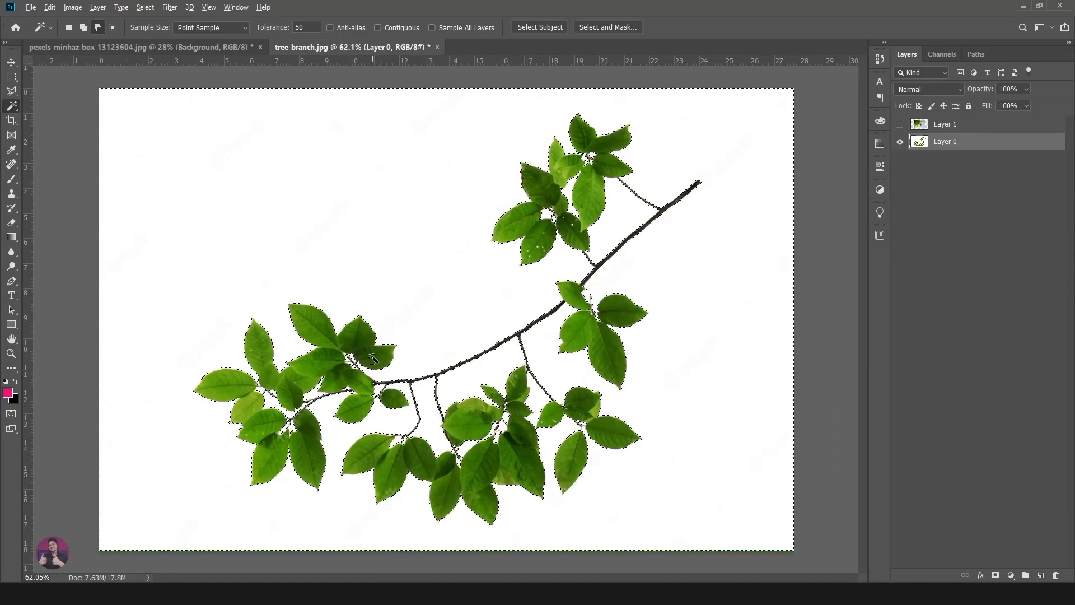
{"action": "scroll", "coordinate": [372, 359], "scroll_direction": "up", "scroll_amount": 4}
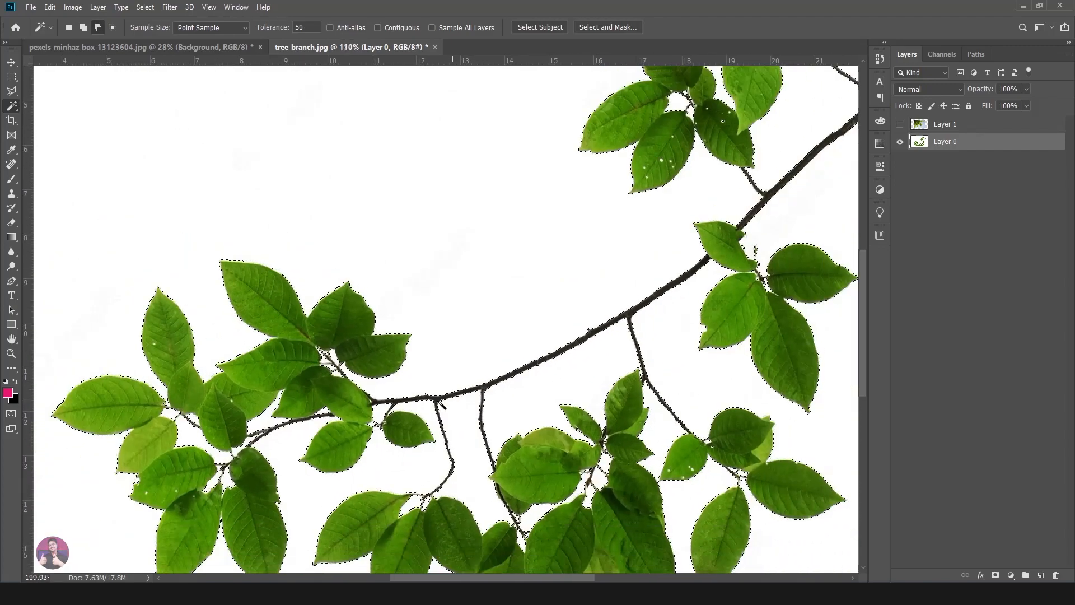
{"action": "scroll", "coordinate": [440, 403], "scroll_direction": "down", "scroll_amount": 4}
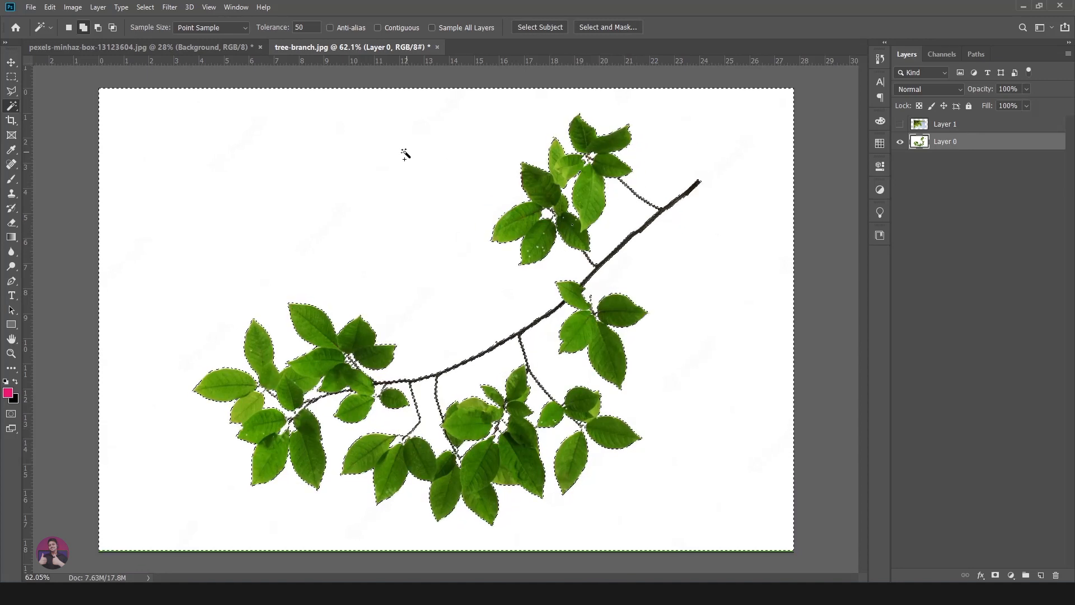
- Invert the selection, copy the branch to a new layer and hide the original Layer 0
{"action": "left_click", "coordinate": [145, 8]}
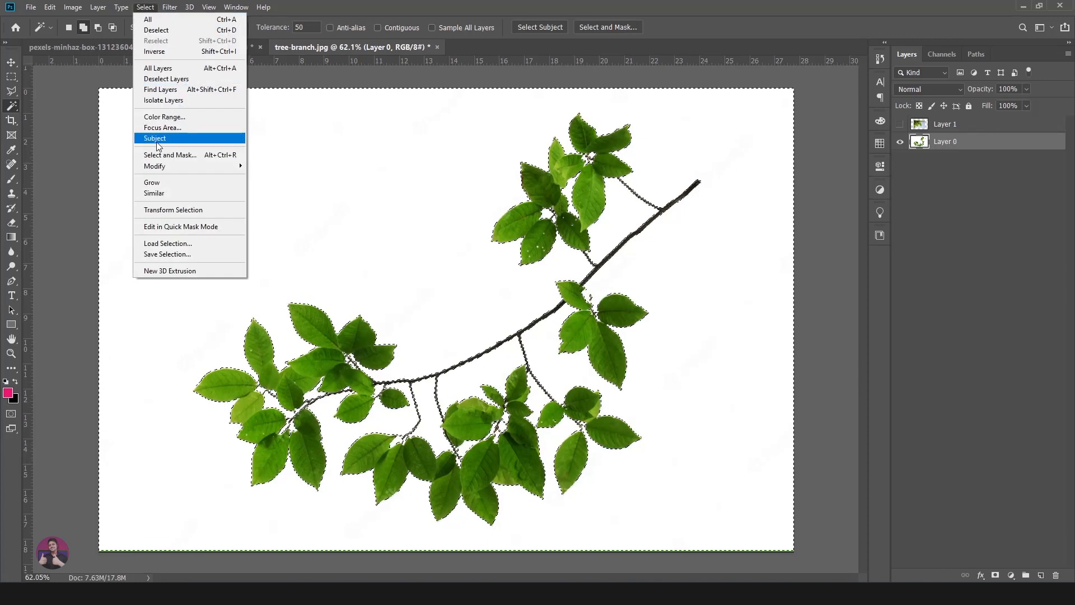
{"action": "left_click", "coordinate": [150, 52]}
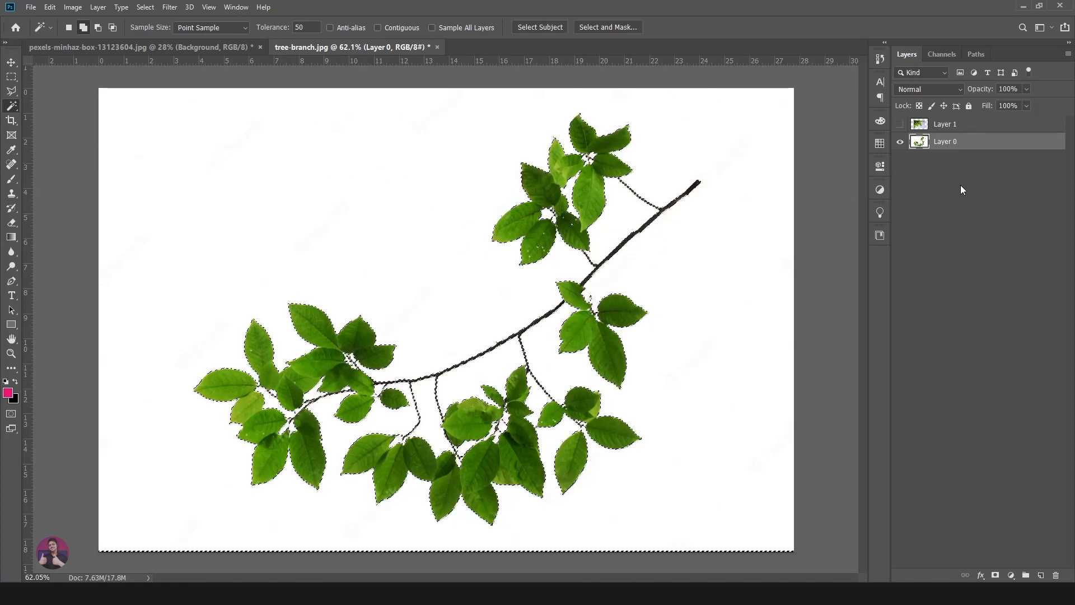
{"action": "key", "text": "ctrl+j"}
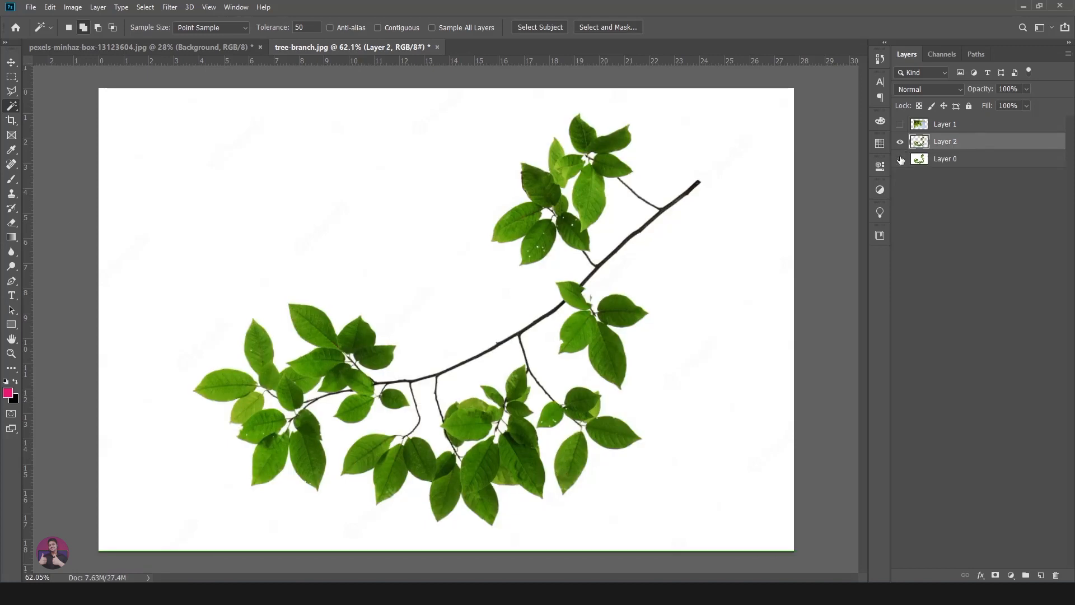
{"action": "left_click", "coordinate": [901, 159]}
{"action": "left_click", "coordinate": [994, 198]}
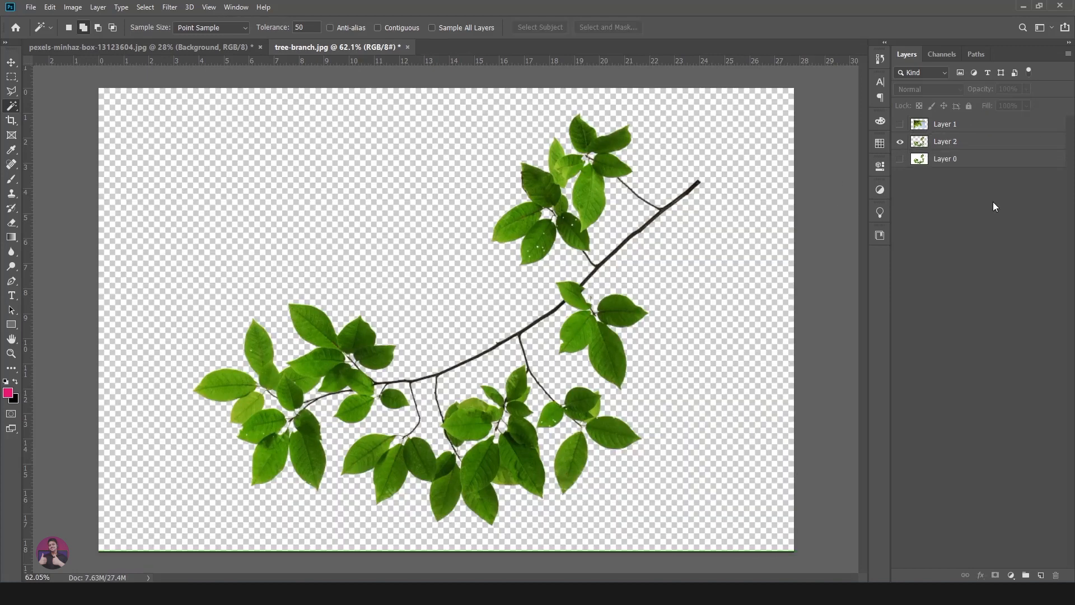
- Add a new layer beneath the branch cutout and fill it with the black background colour
{"action": "left_click", "coordinate": [1041, 576]}
{"action": "left_click_drag", "start_coordinate": [1013, 120], "coordinate": [1002, 175]}
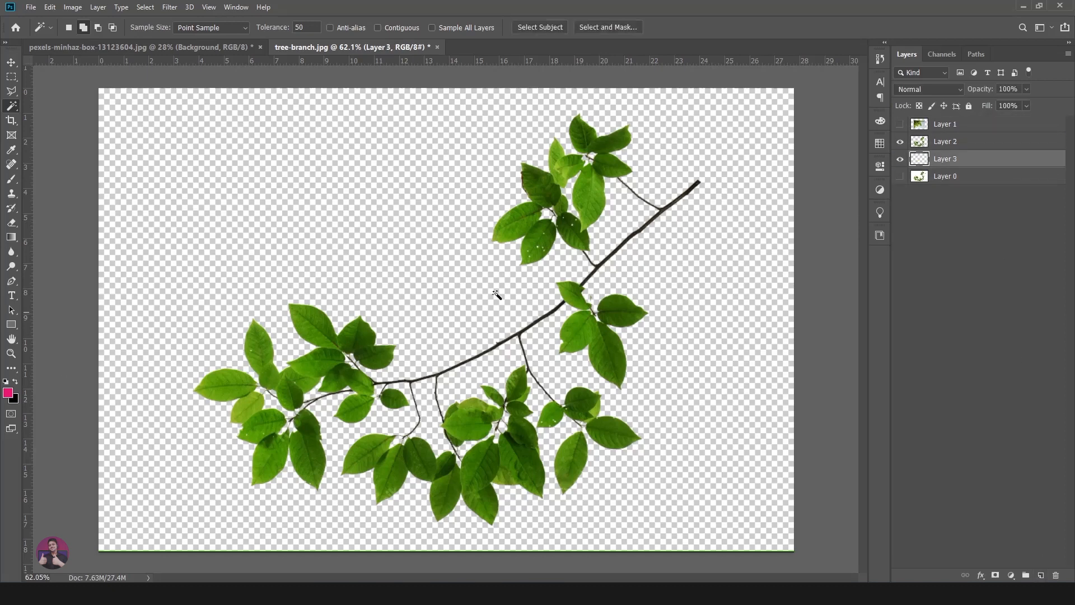
{"action": "key", "text": "ctrl+BackSpace"}
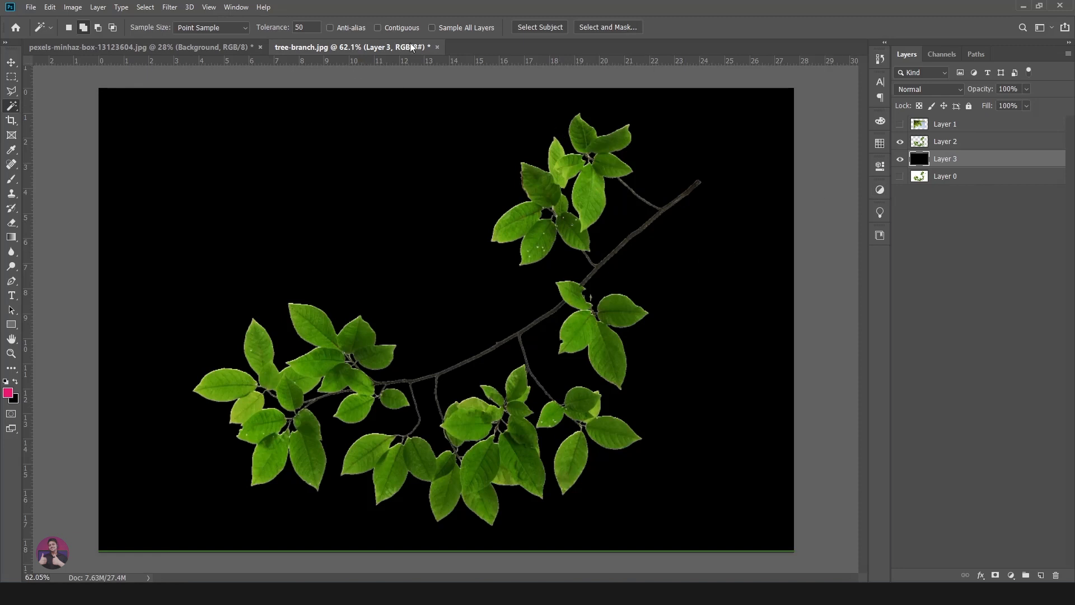
- Hide the branch cutout and black fill layers, and make the original Layer 0 visible and active
{"action": "left_click", "coordinate": [900, 141]}
{"action": "left_click", "coordinate": [900, 159]}
{"action": "left_click", "coordinate": [946, 176]}
{"action": "left_click", "coordinate": [899, 176]}
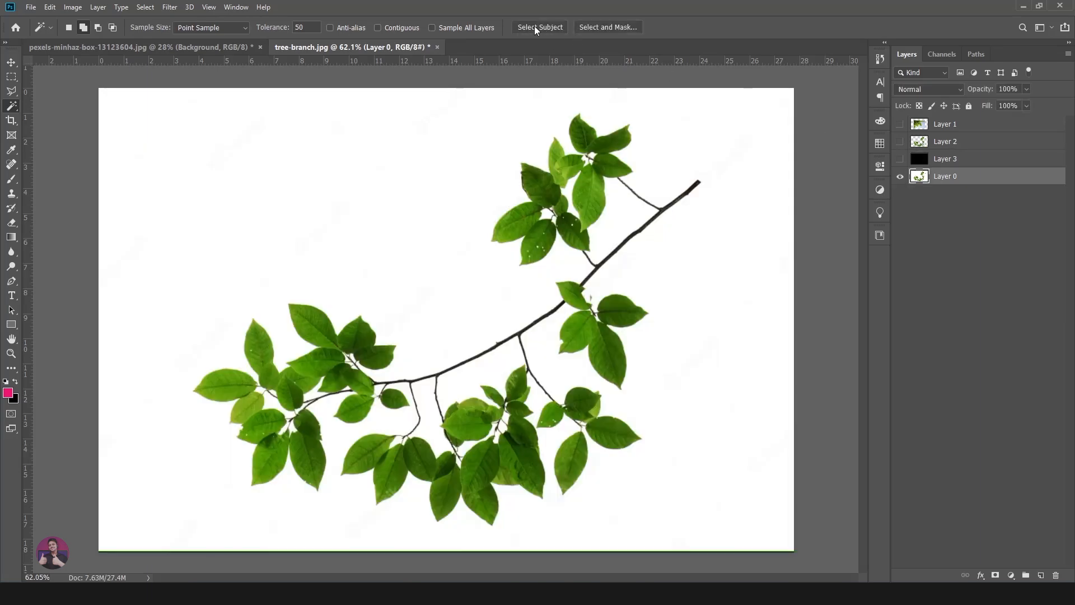
- Switch to the pexels-minhaz-box-13123604.jpg document and select the bride with Select Subject
{"action": "left_click", "coordinate": [203, 49]}
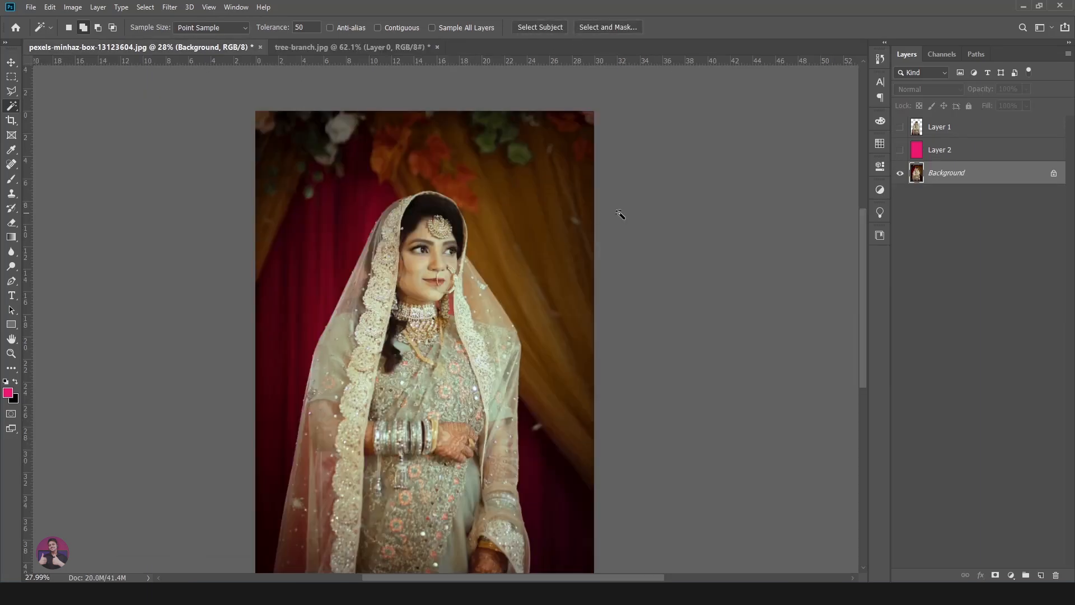
{"action": "scroll", "coordinate": [504, 191], "scroll_direction": "down", "scroll_amount": 2}
{"action": "scroll", "coordinate": [504, 196], "scroll_direction": "up", "scroll_amount": 3}
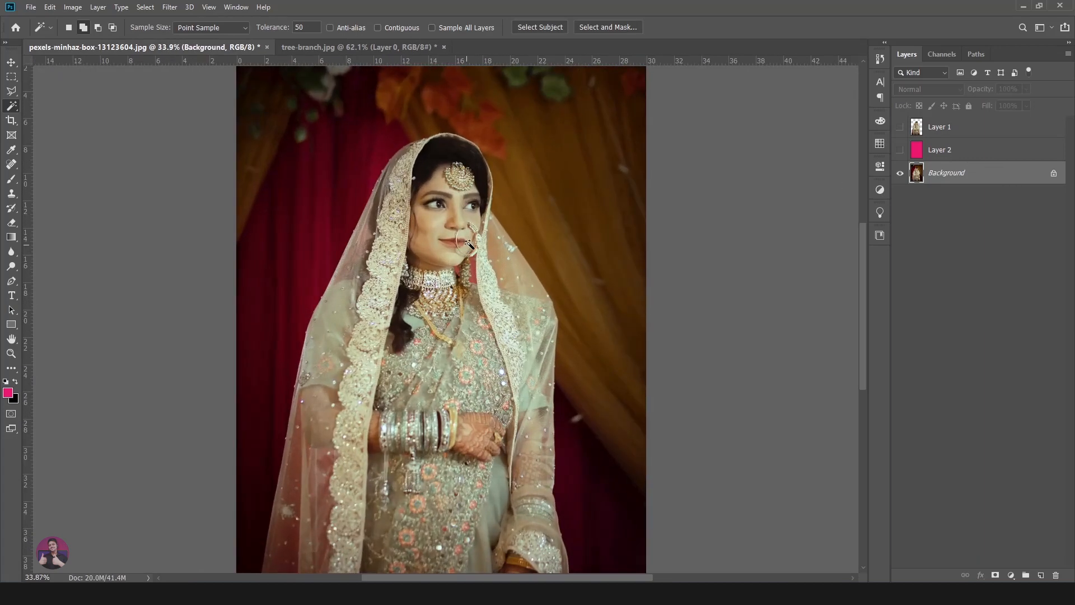
- Examine the subject selection around the bride's veil, sleeves and the lower edge of the photo
{"action": "scroll", "coordinate": [555, 196], "scroll_direction": "down", "scroll_amount": 1}
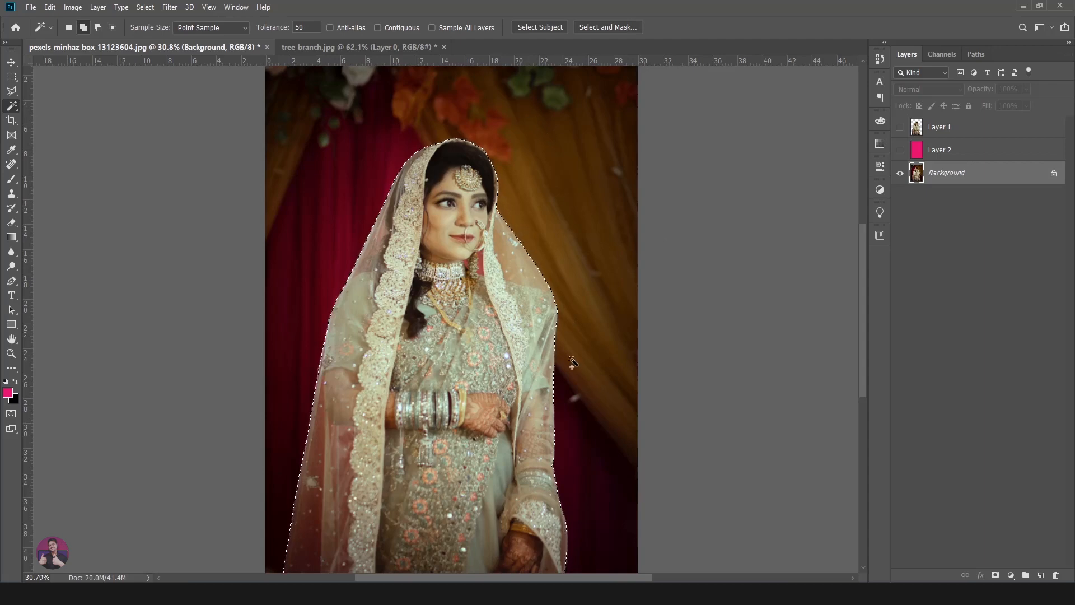
{"action": "scroll", "coordinate": [601, 364], "scroll_direction": "down", "scroll_amount": 5}
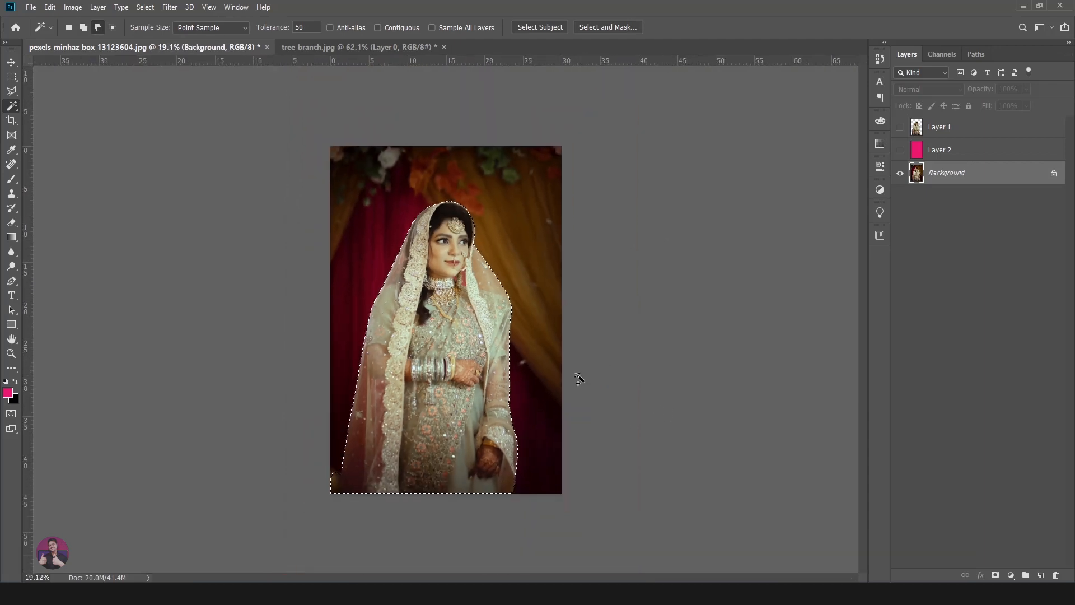
{"action": "key", "text": "ctrl+0"}
{"action": "scroll", "coordinate": [477, 358], "scroll_direction": "up", "scroll_amount": 5}
{"action": "left_click_drag", "start_coordinate": [396, 358], "coordinate": [370, 534]}
{"action": "scroll", "coordinate": [488, 274], "scroll_direction": "down", "scroll_amount": 5}
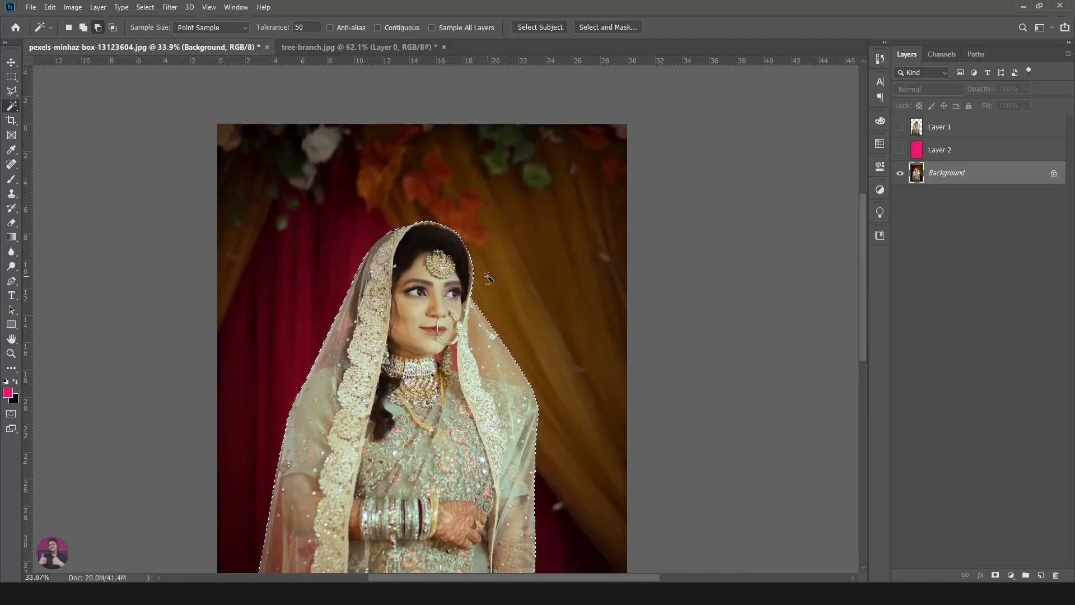
{"action": "scroll", "coordinate": [547, 161], "scroll_direction": "down", "scroll_amount": 2}
{"action": "key", "text": "ctrl+0"}
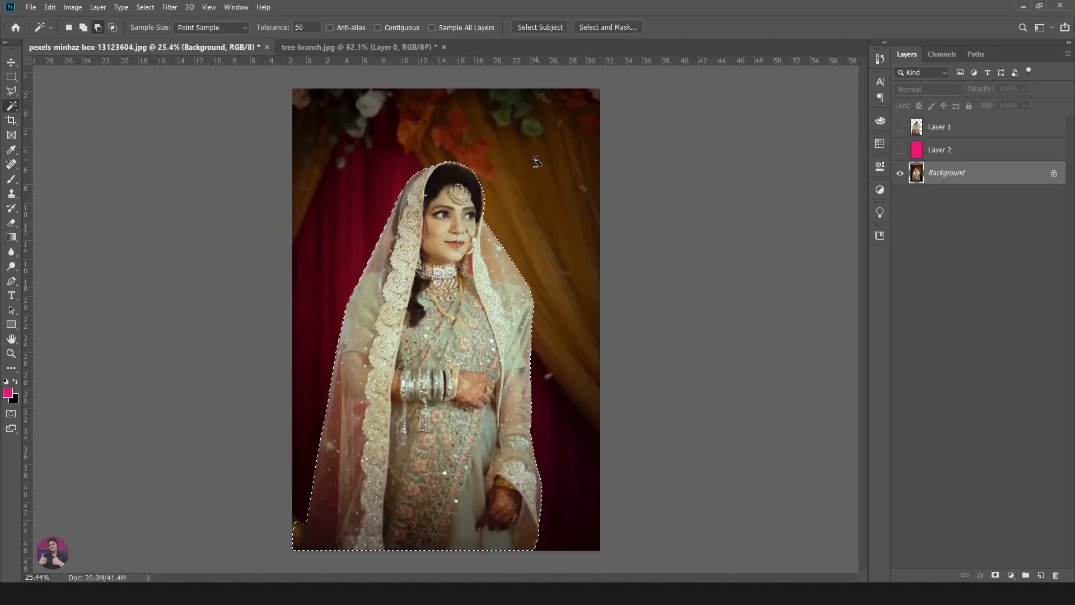
- Open the bride selection in Select and Mask and set the preview view to On Layers
{"action": "left_click", "coordinate": [606, 26]}
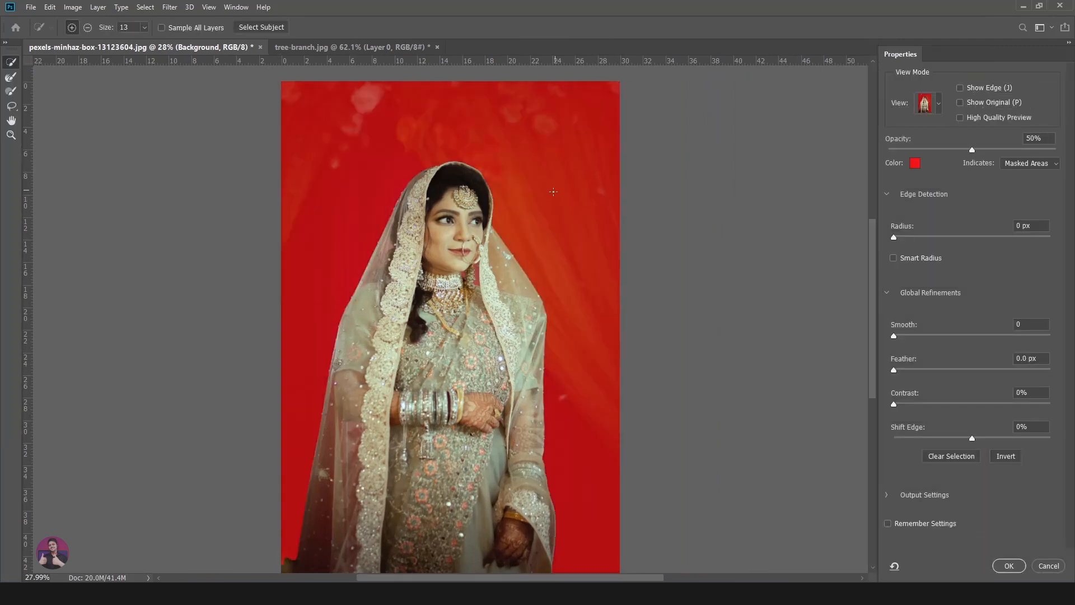
{"action": "scroll", "coordinate": [545, 217], "scroll_direction": "down", "scroll_amount": 2}
{"action": "scroll", "coordinate": [513, 282], "scroll_direction": "up", "scroll_amount": 2}
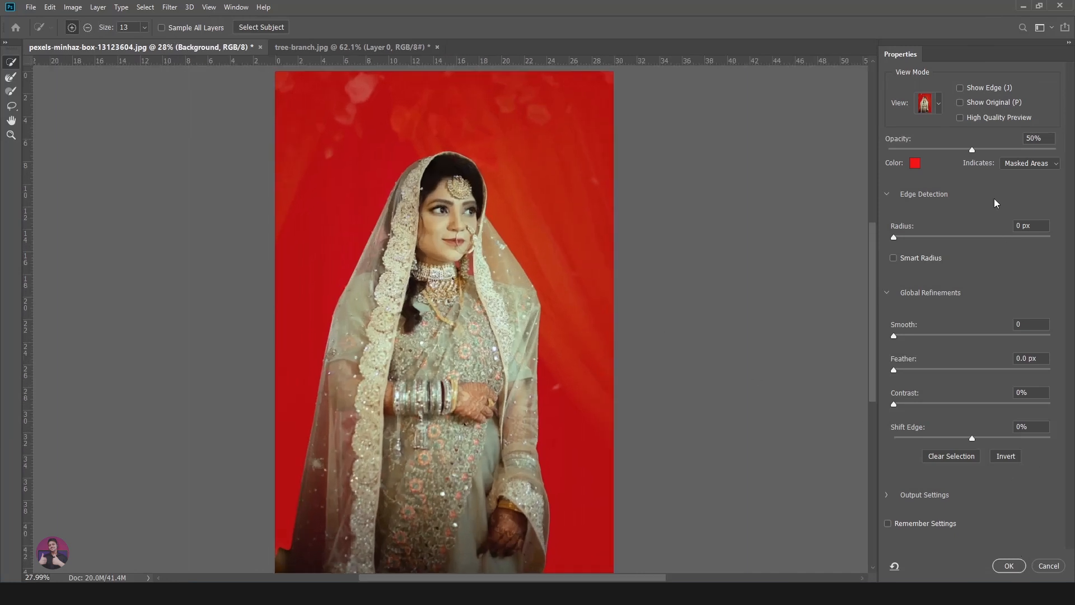
{"action": "left_click", "coordinate": [940, 104]}
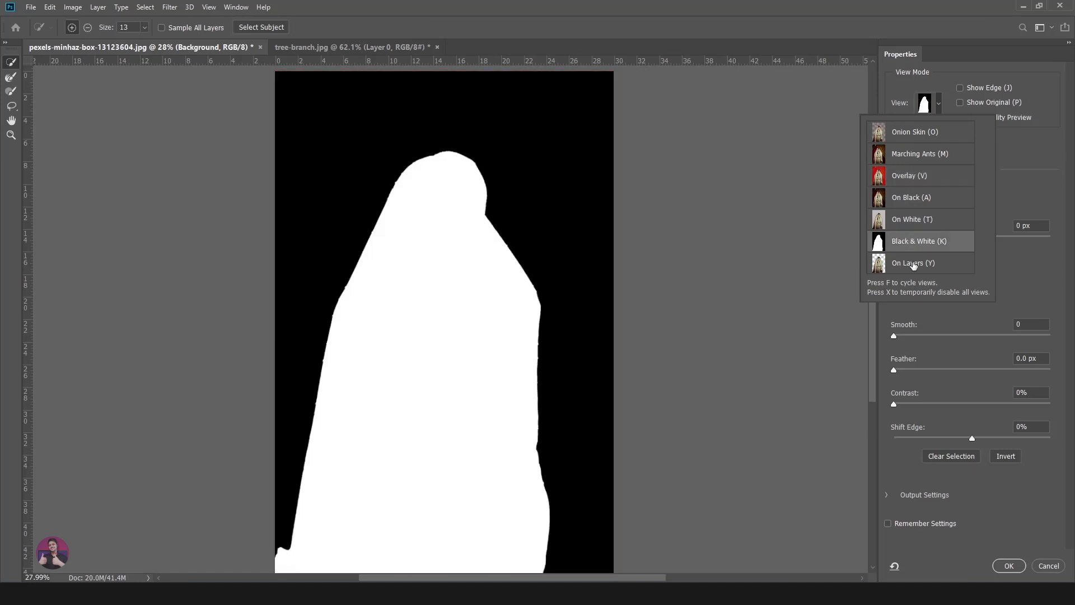
{"action": "left_click", "coordinate": [939, 103]}
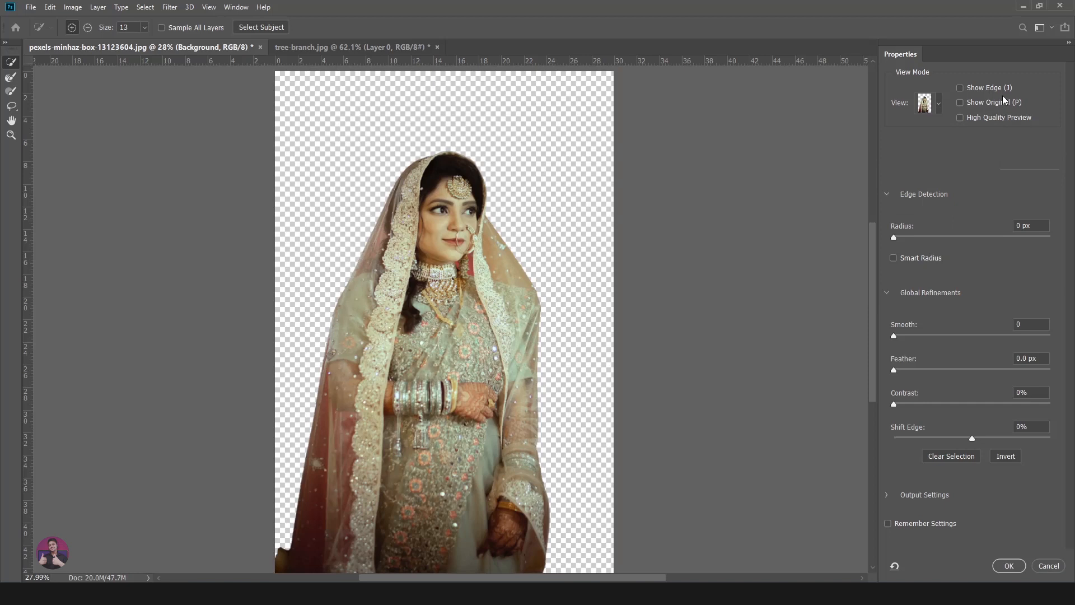
- Try out the Radius, Smooth and Feather refinements on the bride selection and accept the Select and Mask result
{"action": "left_click", "coordinate": [893, 237]}
{"action": "left_click_drag", "start_coordinate": [907, 336], "coordinate": [927, 336]}
{"action": "left_click_drag", "start_coordinate": [951, 336], "coordinate": [917, 371]}
{"action": "left_click_drag", "start_coordinate": [906, 370], "coordinate": [904, 369]}
{"action": "left_click", "coordinate": [1009, 566]}
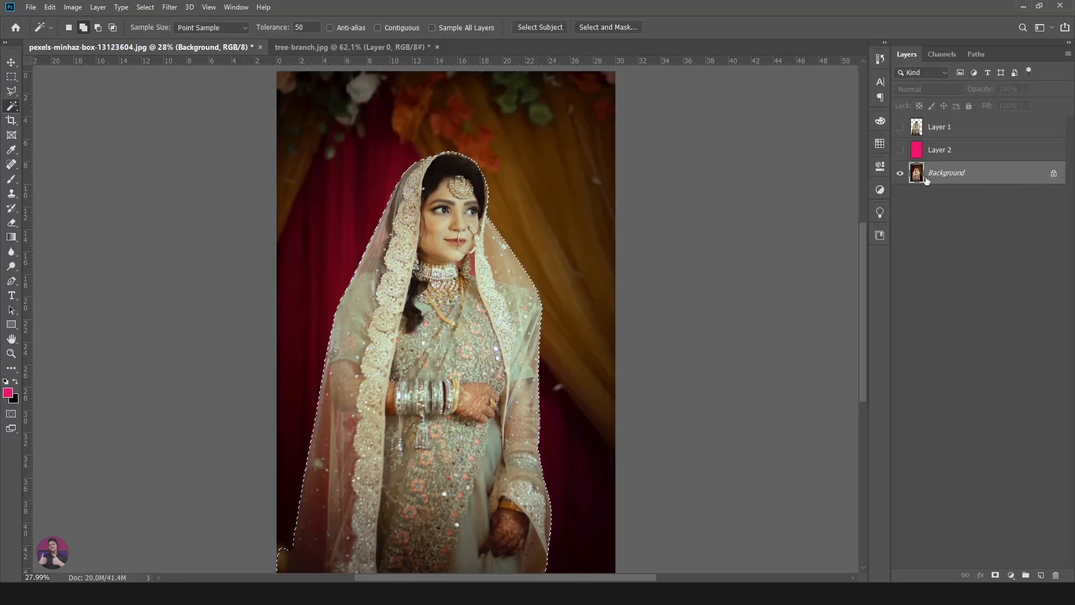
- Unlock the Background layer and copy the selected bride to a new layer
{"action": "left_click", "coordinate": [1054, 174]}
{"action": "key", "text": "ctrl+z"}
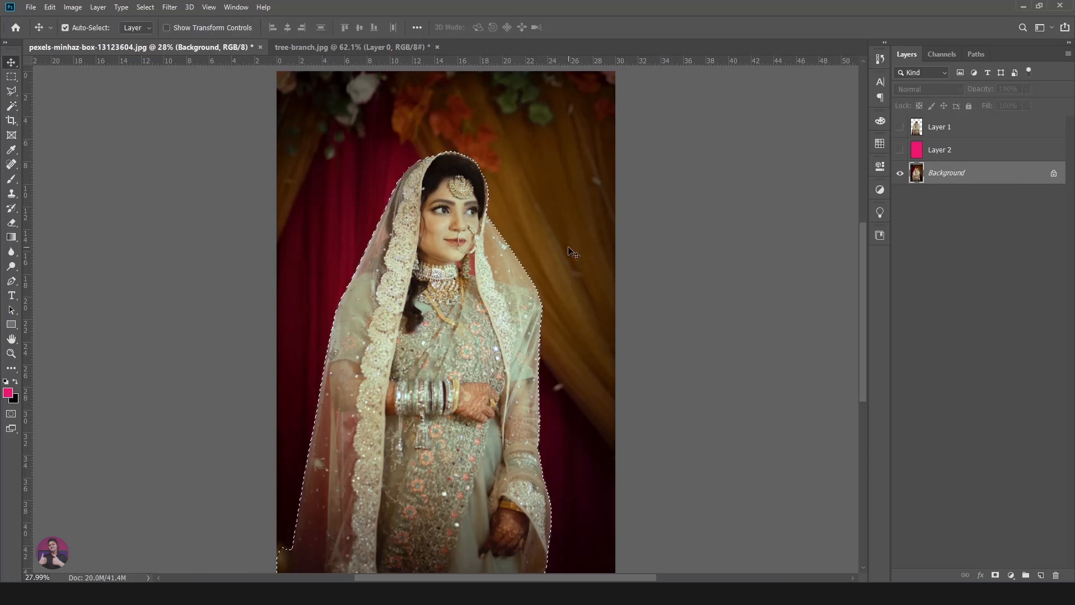
{"action": "left_click", "coordinate": [1052, 175]}
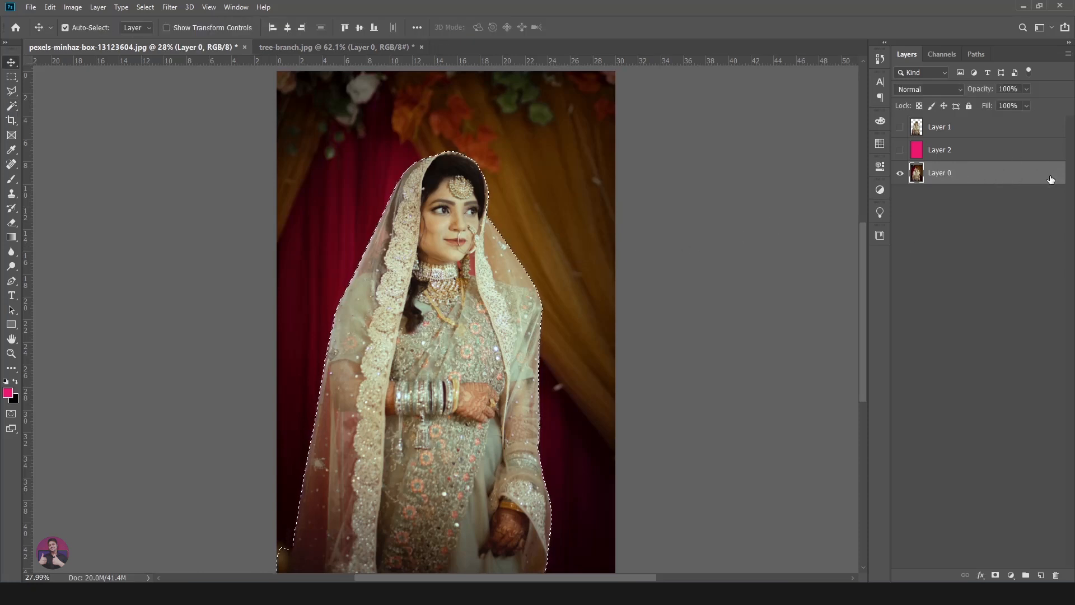
{"action": "key", "text": "ctrl+j"}
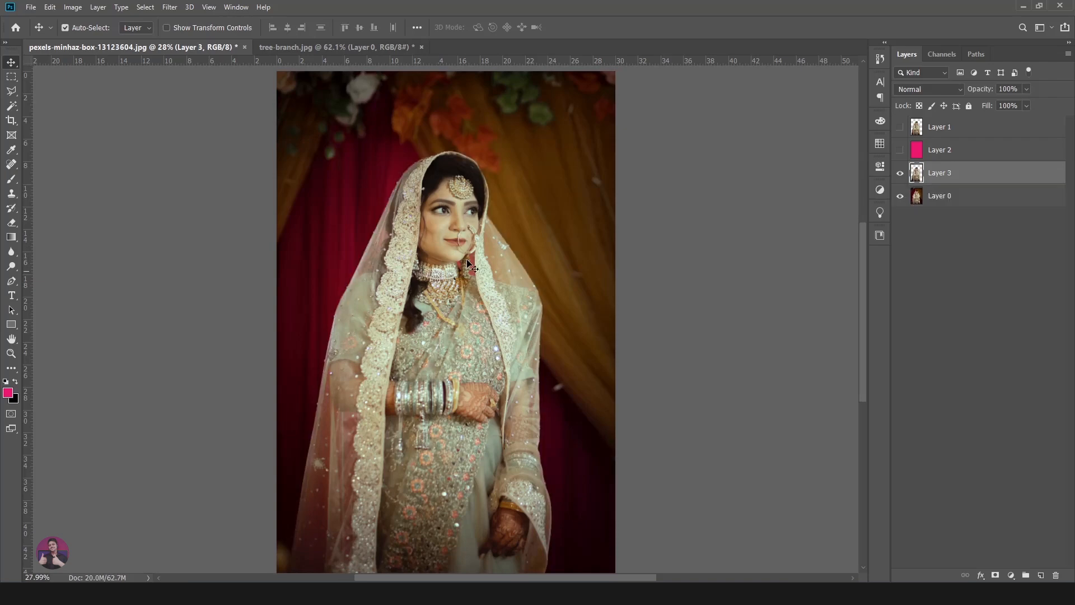
- Move the new bride cutout above the pink Layer 2, showing both layers with the original photo hidden
{"action": "left_click", "coordinate": [900, 175]}
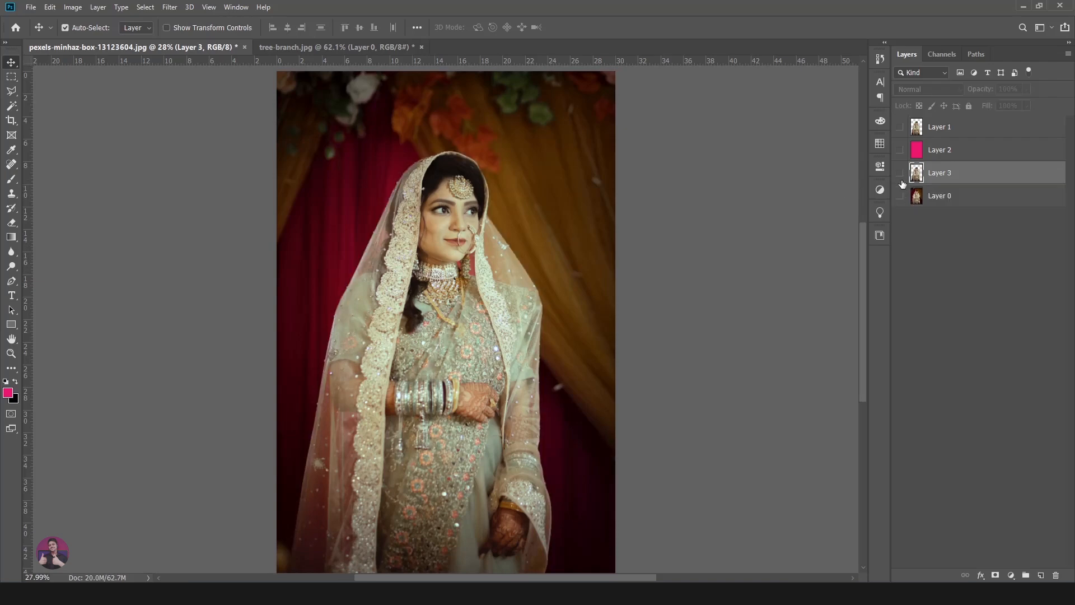
{"action": "left_click", "coordinate": [900, 173], "text": "alt"}
{"action": "left_click_drag", "start_coordinate": [993, 175], "coordinate": [992, 144]}
{"action": "left_click", "coordinate": [901, 172]}
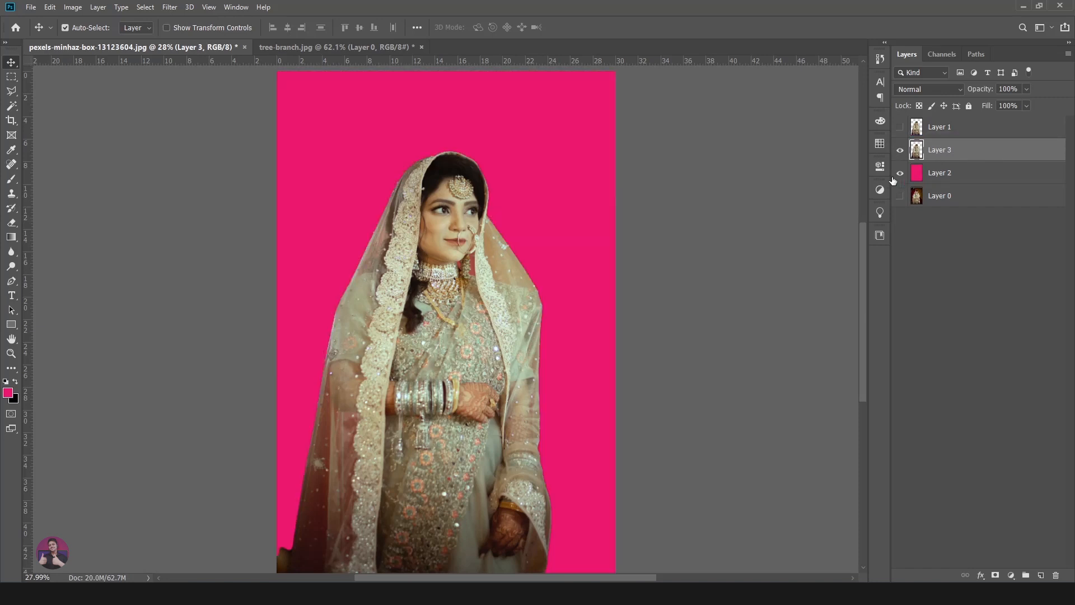
{"action": "scroll", "coordinate": [579, 347], "scroll_direction": "down", "scroll_amount": 3}
{"action": "scroll", "coordinate": [579, 347], "scroll_direction": "up", "scroll_amount": 4}
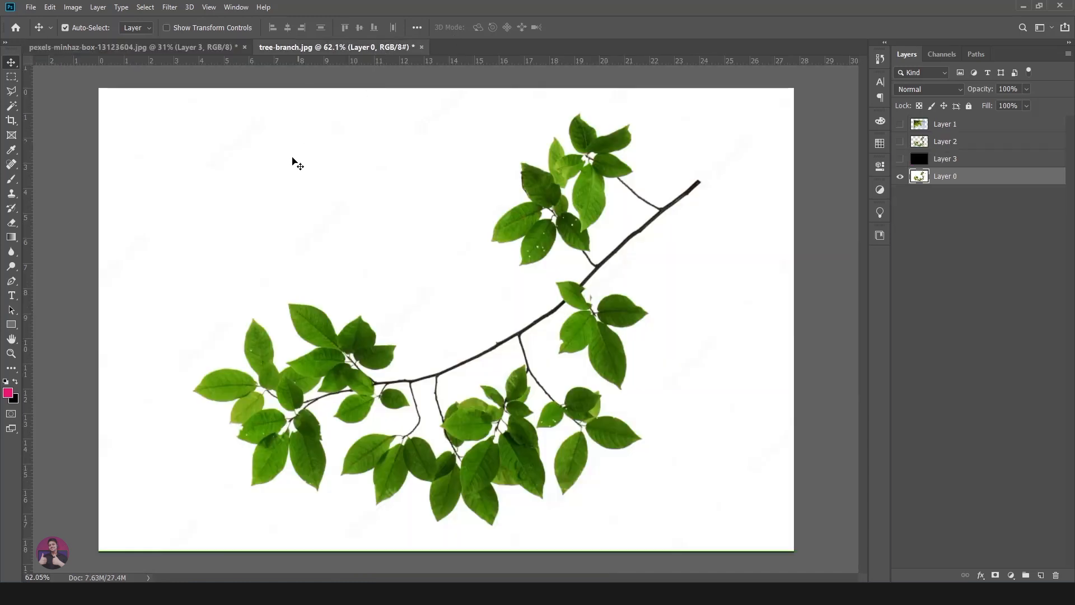
- Switch back to the tree-branch.jpg document
{"action": "left_click", "coordinate": [382, 48]}
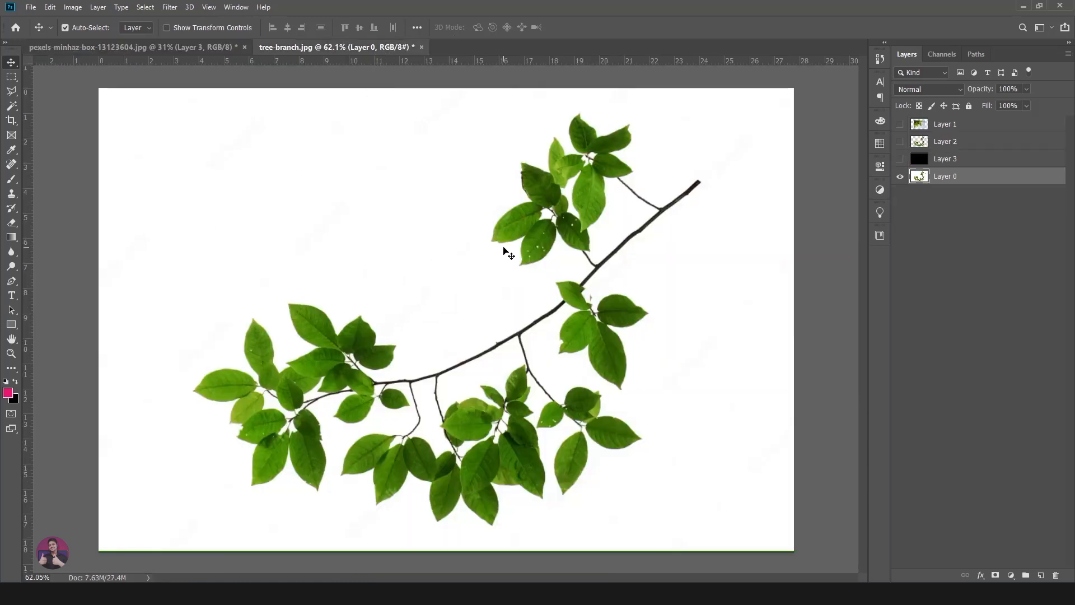